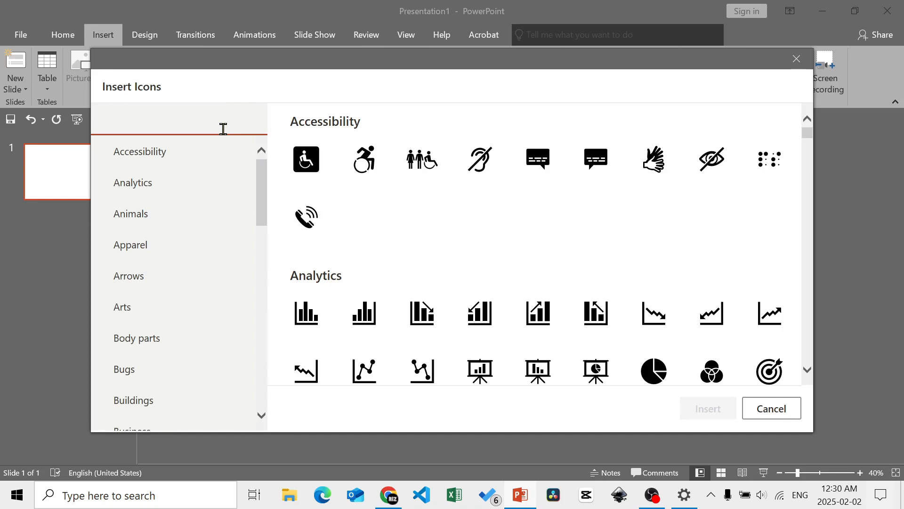
Insert the solid folder icon found by searching for FILE, and enlarge it to about 2.72" near the slide's upper-left corner.
type("FILE")
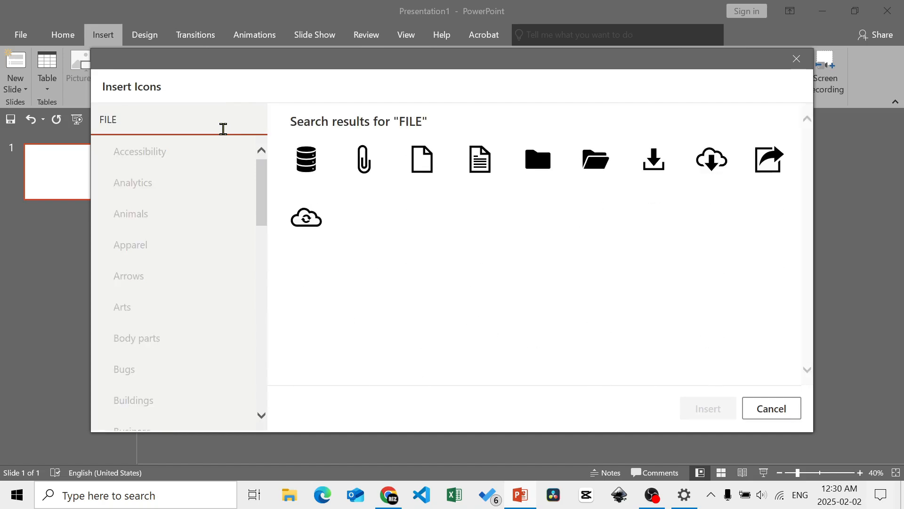
left_click(540, 177)
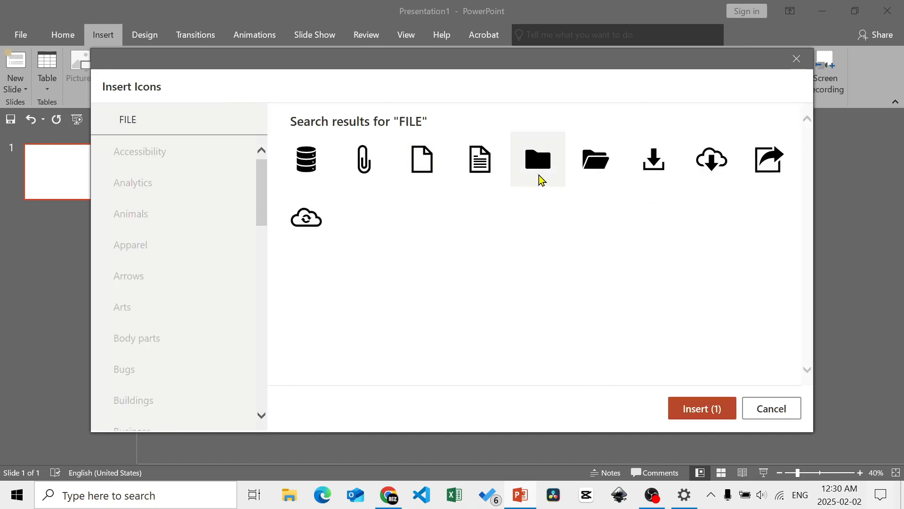
left_click(697, 408)
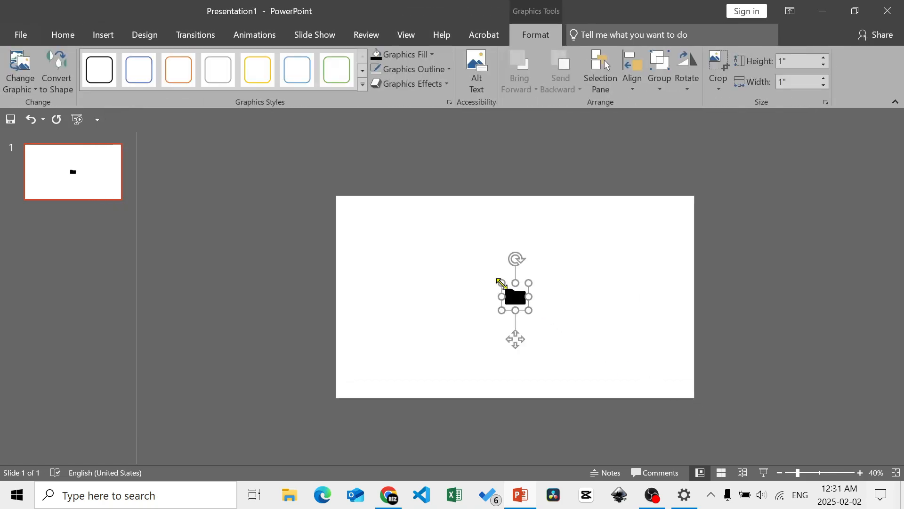
left_click_drag(502, 283, 393, 246)
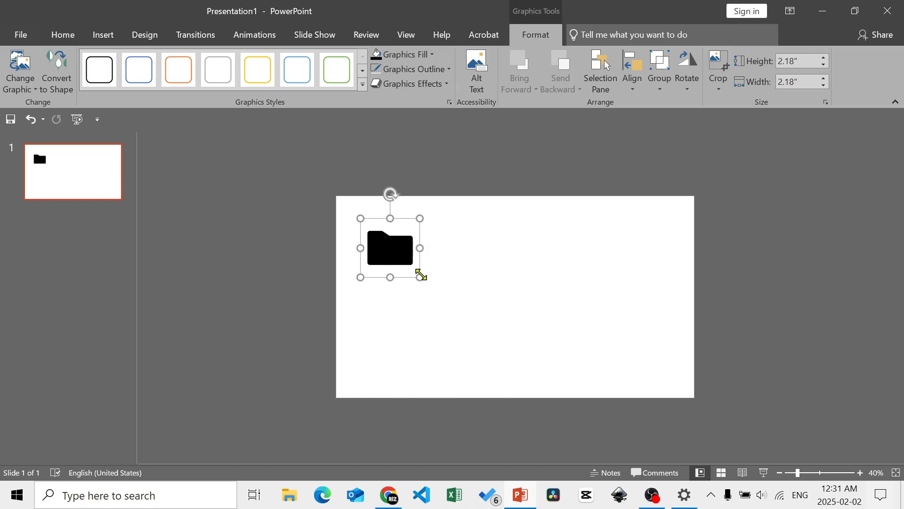
left_click_drag(421, 275, 393, 262)
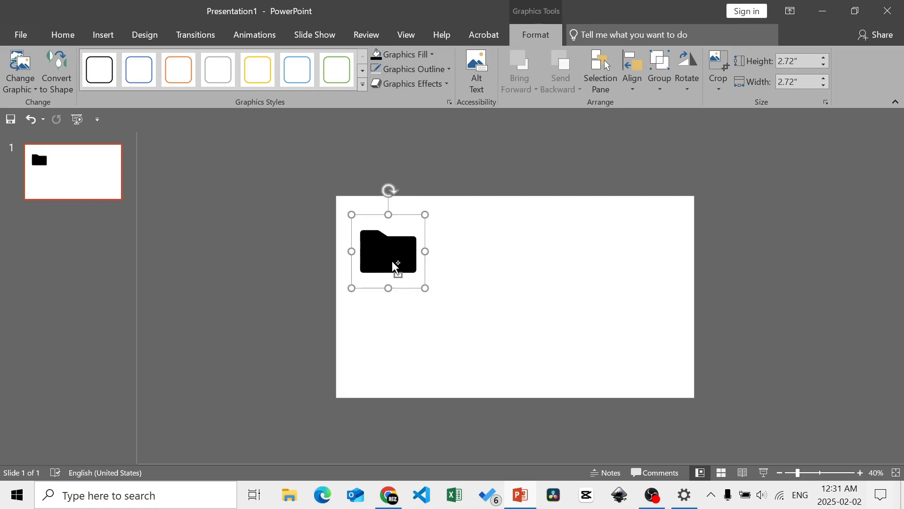
Duplicate the folder icon three times at equal spacing to form a horizontal row of four.
key("ctrl+z")
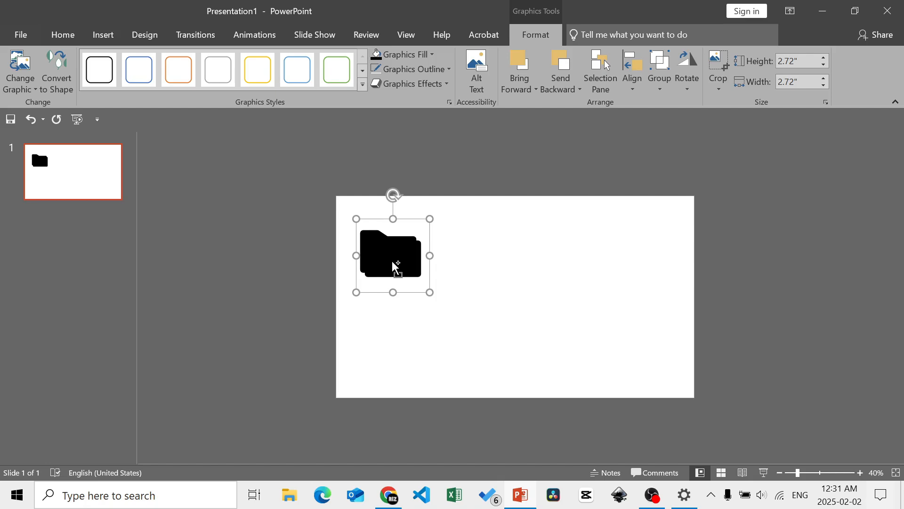
left_click_drag(393, 262, 465, 255)
key("ctrl+d")
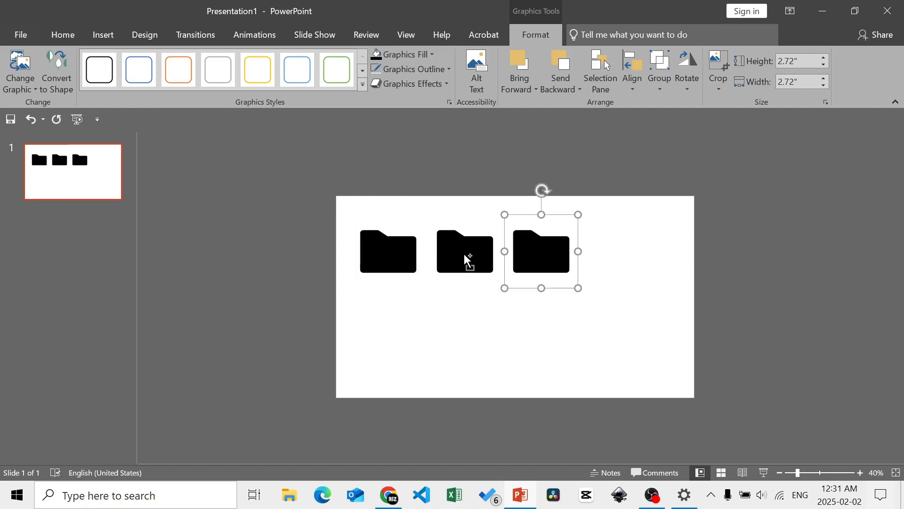
key("ctrl+d")
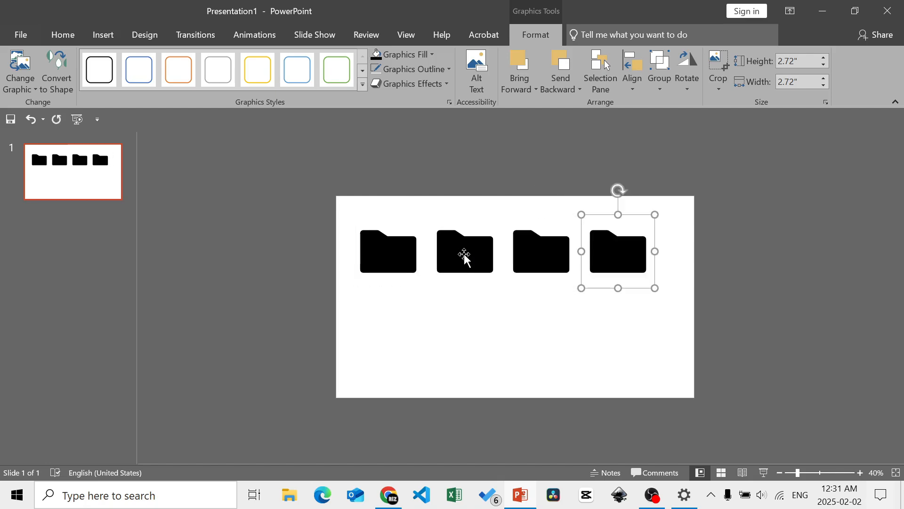
Enlarge all four folder icons together to about 3.36" and spread them apart across the slide's width.
left_click(693, 241)
key("ctrl+a")
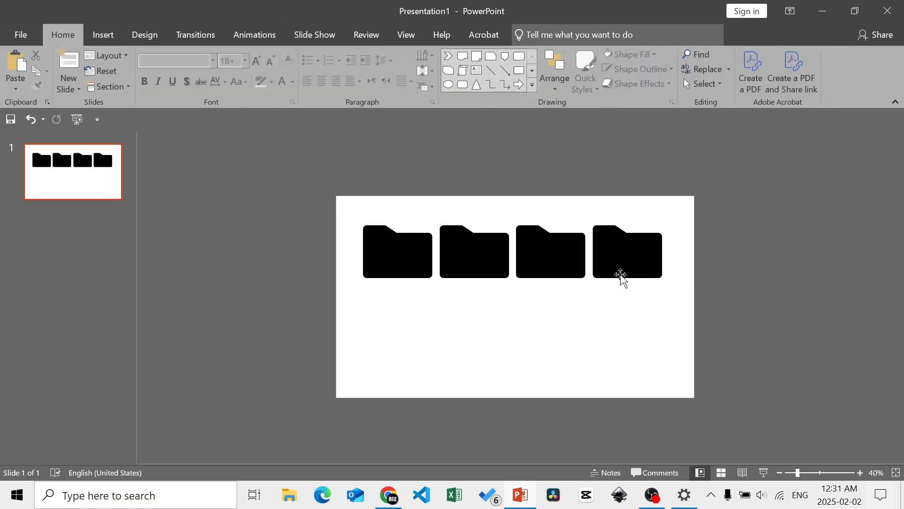
left_click_drag(619, 270, 638, 274)
left_click_drag(425, 258, 451, 260)
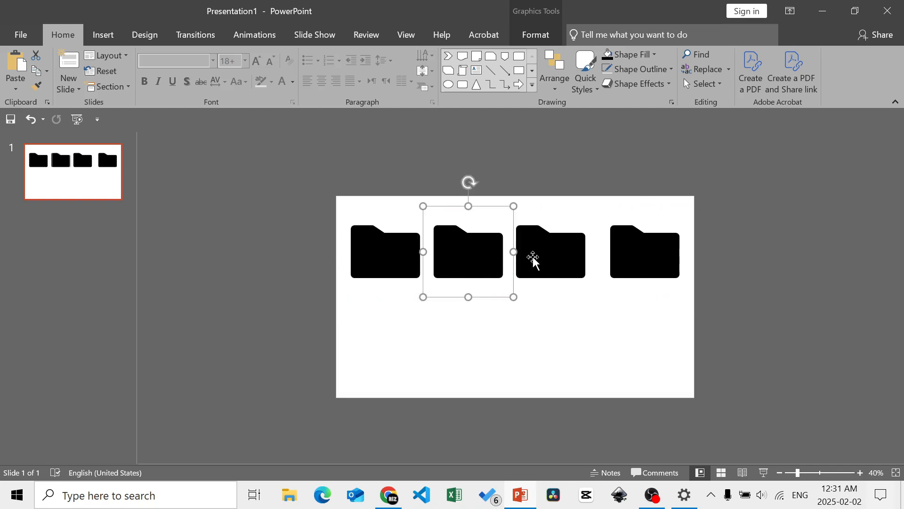
left_click_drag(534, 258, 537, 257)
left_click(437, 178)
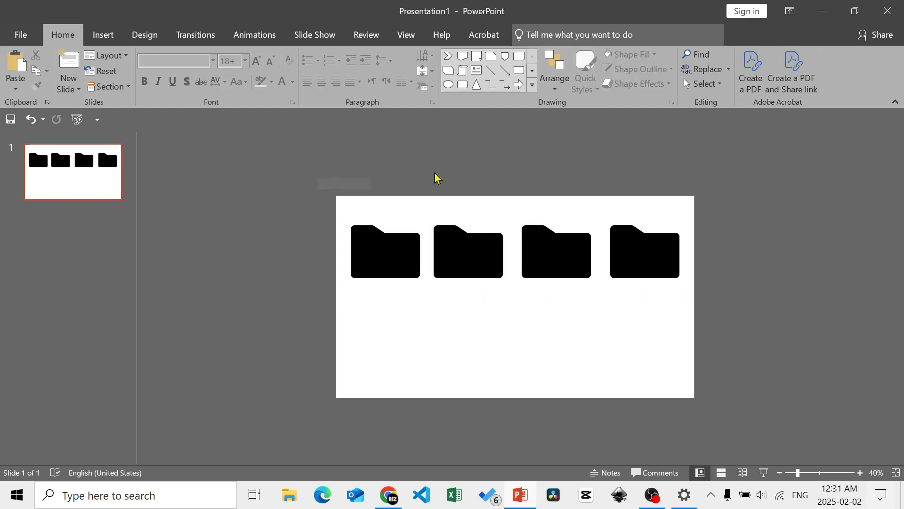
Distribute the four folder icons horizontally and align them to their middles.
left_click_drag(319, 175, 716, 311)
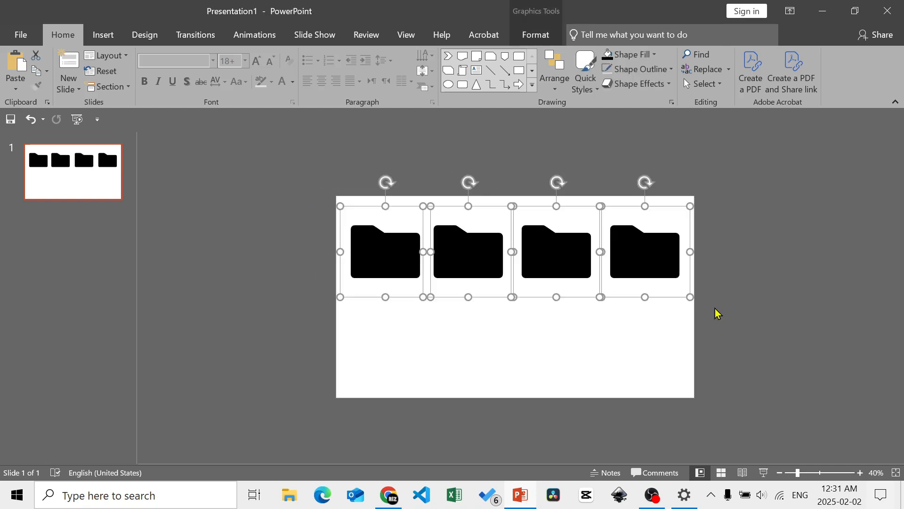
left_click(537, 37)
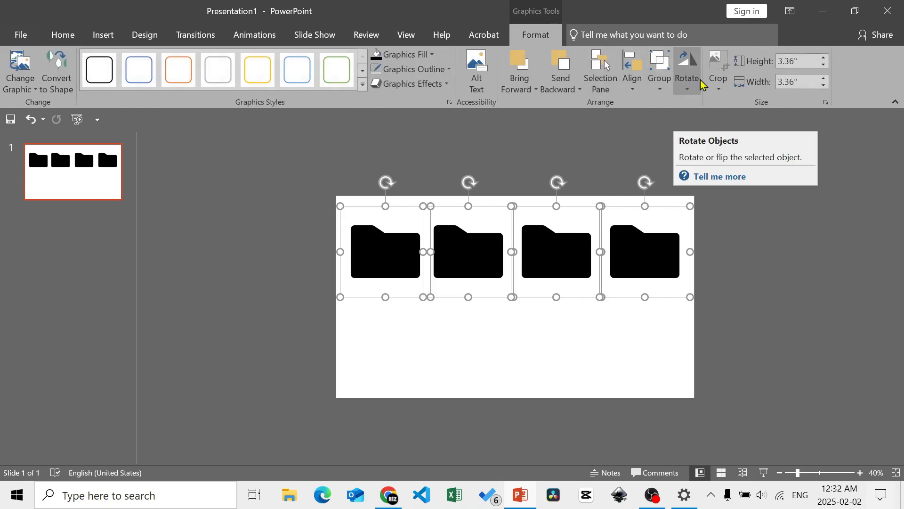
left_click(637, 88)
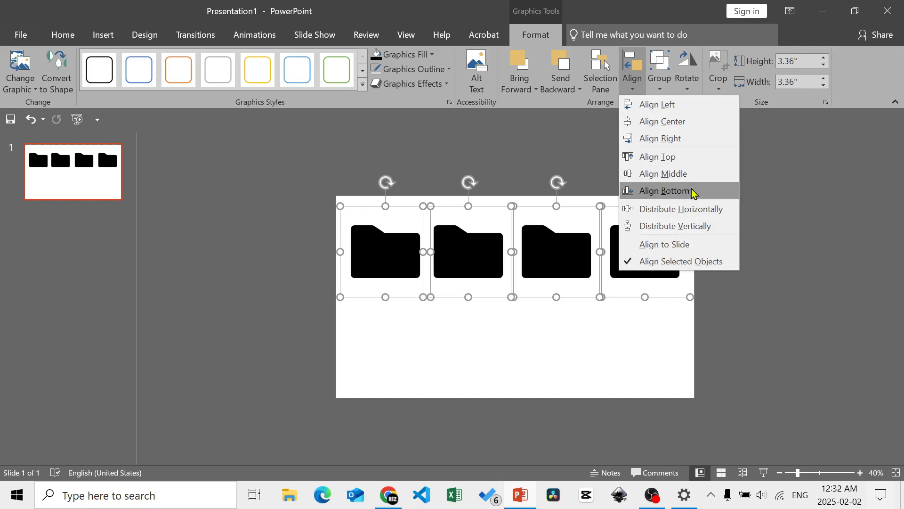
left_click(701, 210)
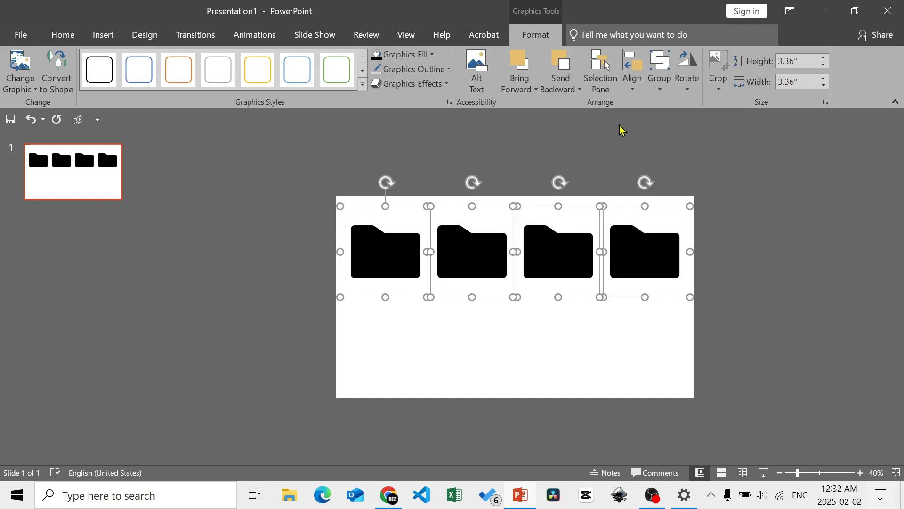
left_click(632, 68)
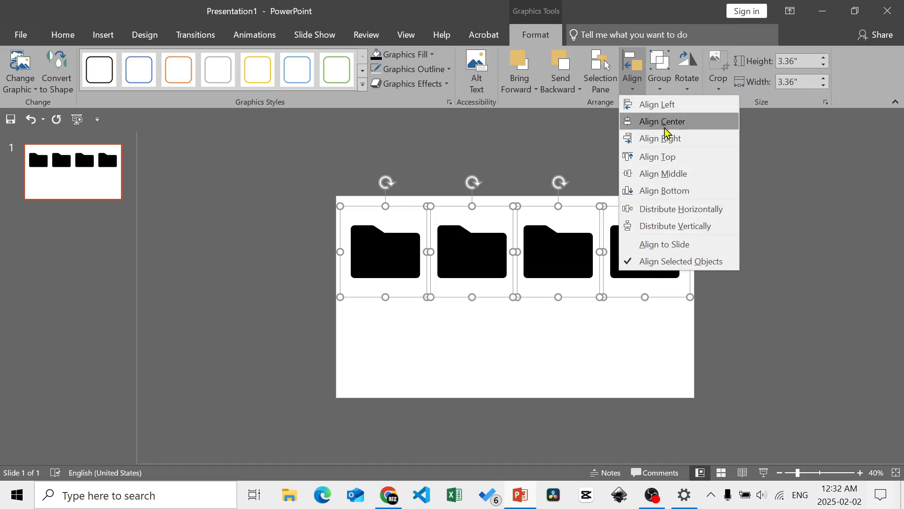
left_click(688, 173)
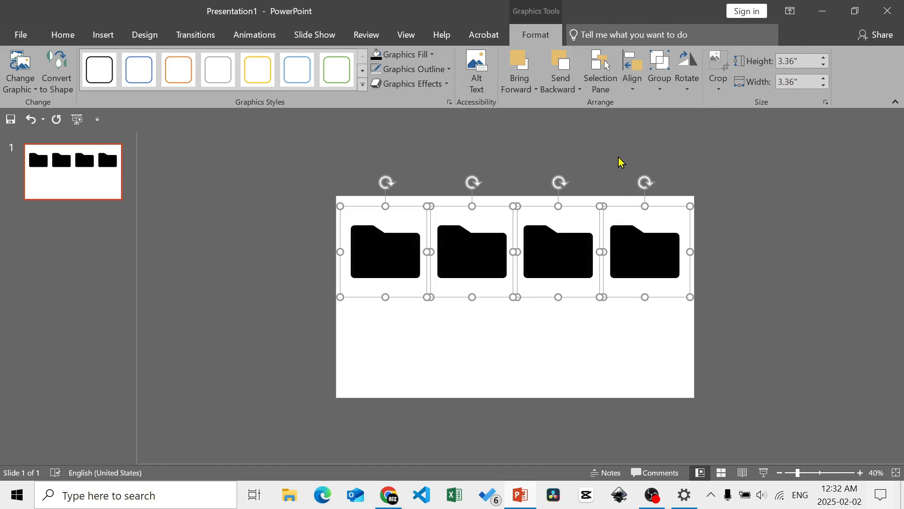
left_click(589, 155)
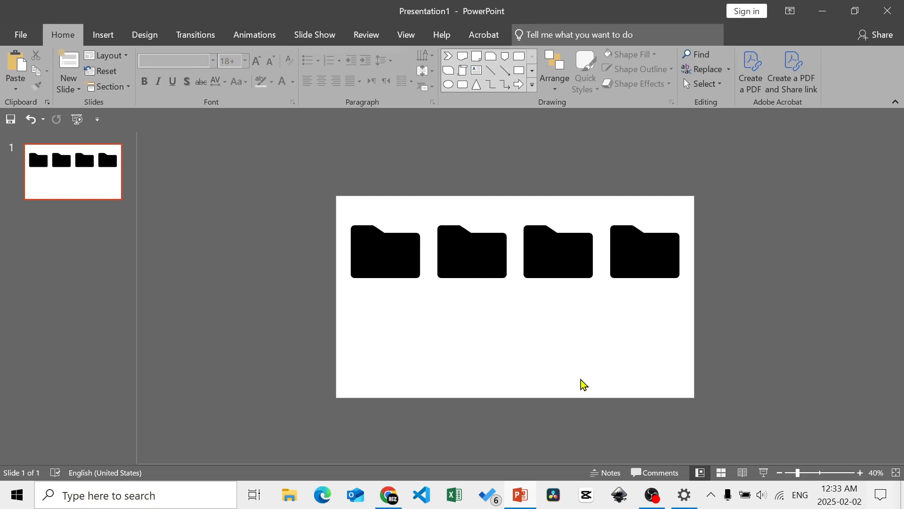
Switch to Chrome, search Google for Color Hex, and browse the popular color palettes on the color-hex site.
left_click(391, 498)
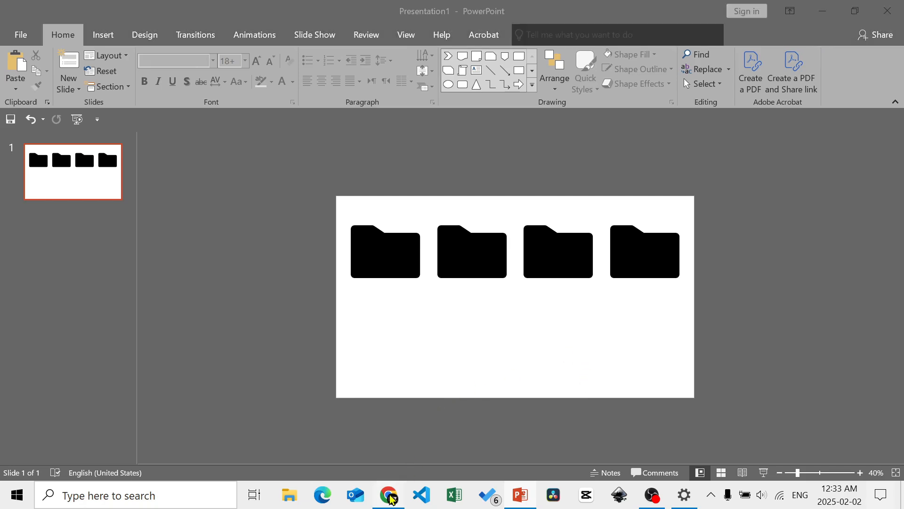
left_click(399, 246)
type("Color Hex")
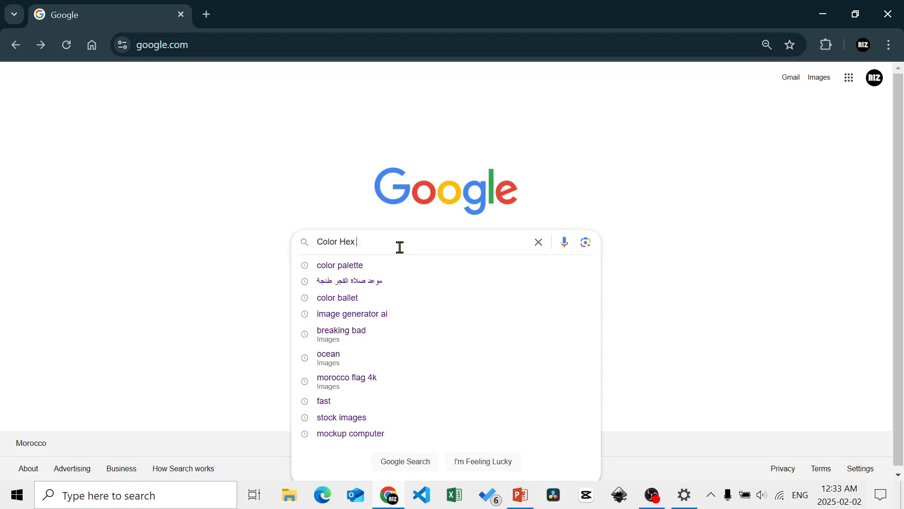
key("Return")
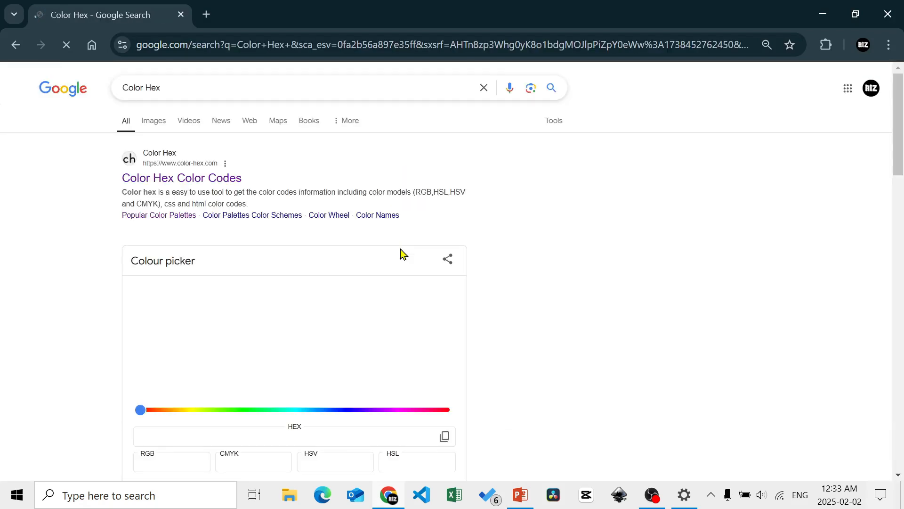
left_click(207, 181)
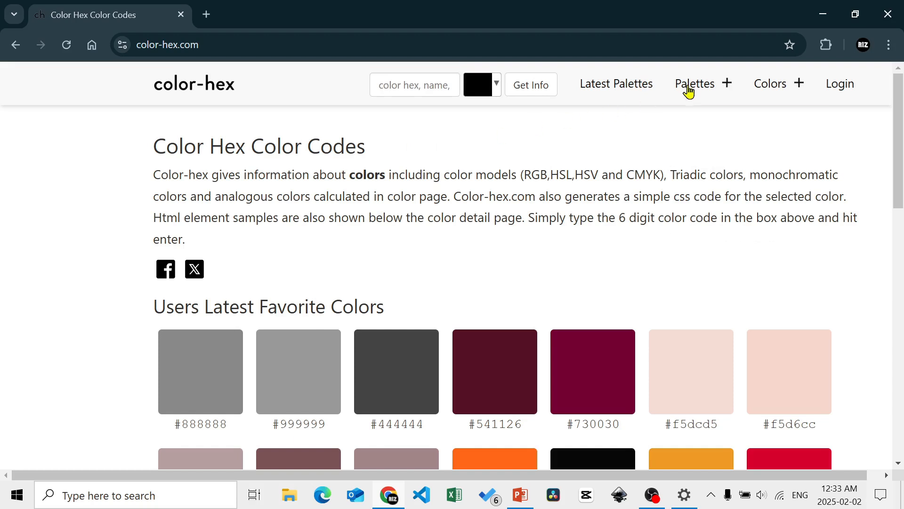
left_click(707, 87)
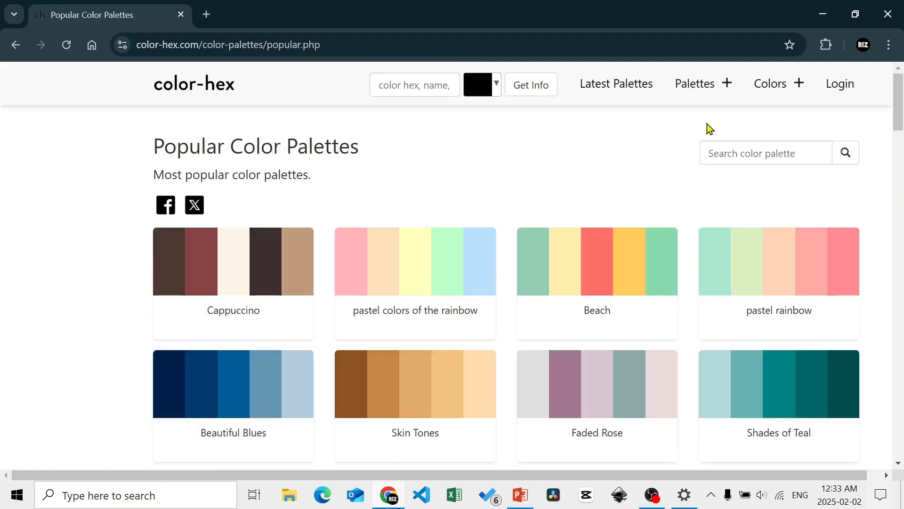
left_click_drag(902, 110, 892, 93)
left_click(520, 495)
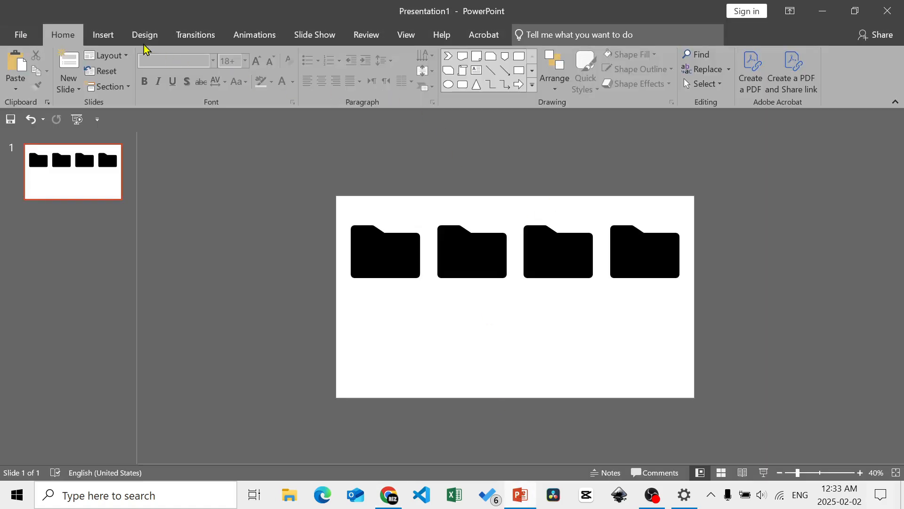
left_click(111, 42)
left_click(81, 59)
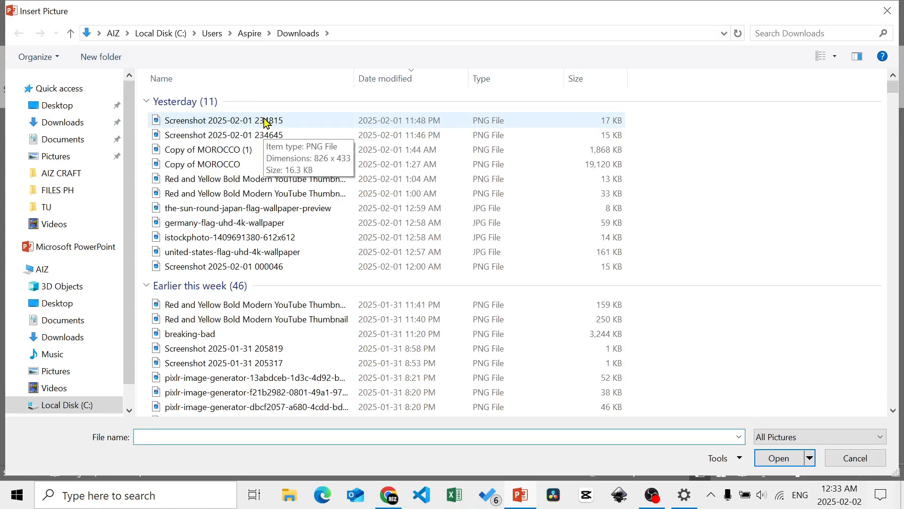
double_click(267, 121)
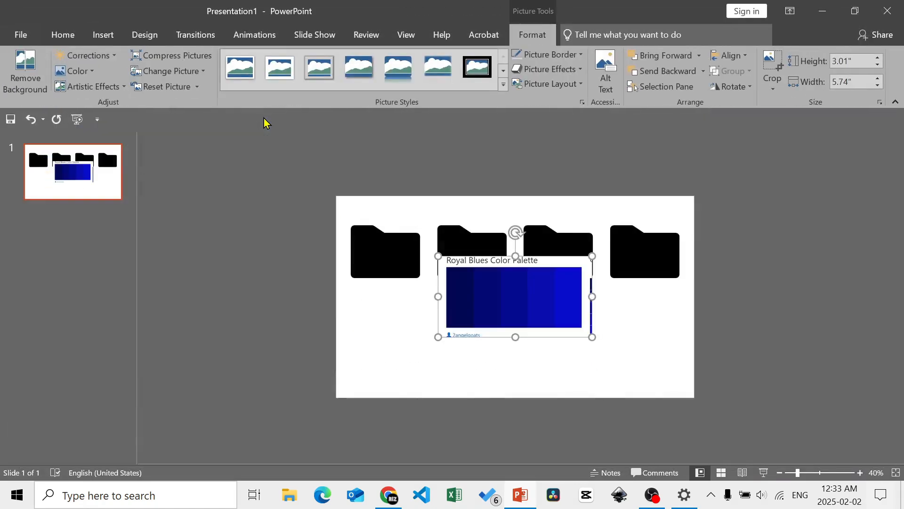
left_click_drag(531, 306, 276, 184)
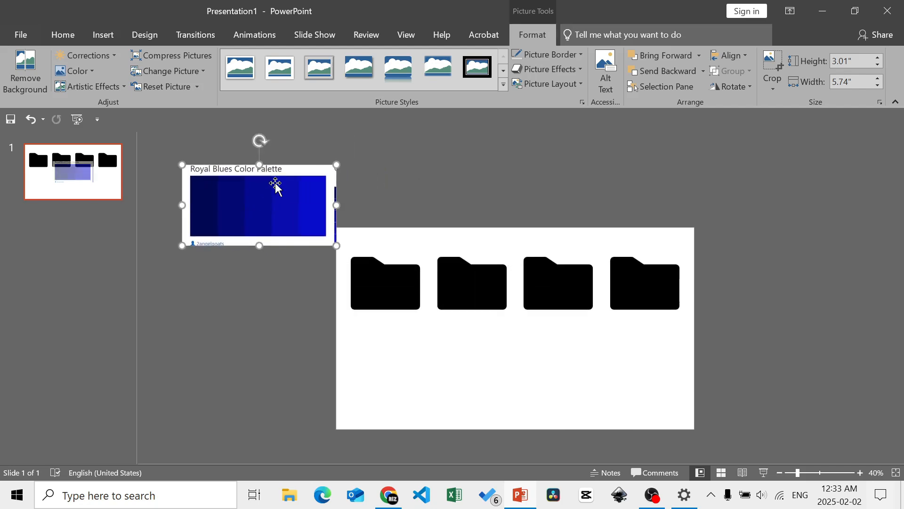
Fill the first folder with the brightest blue sampled from the Royal Blues palette picture using the Eyedropper.
left_click(394, 280)
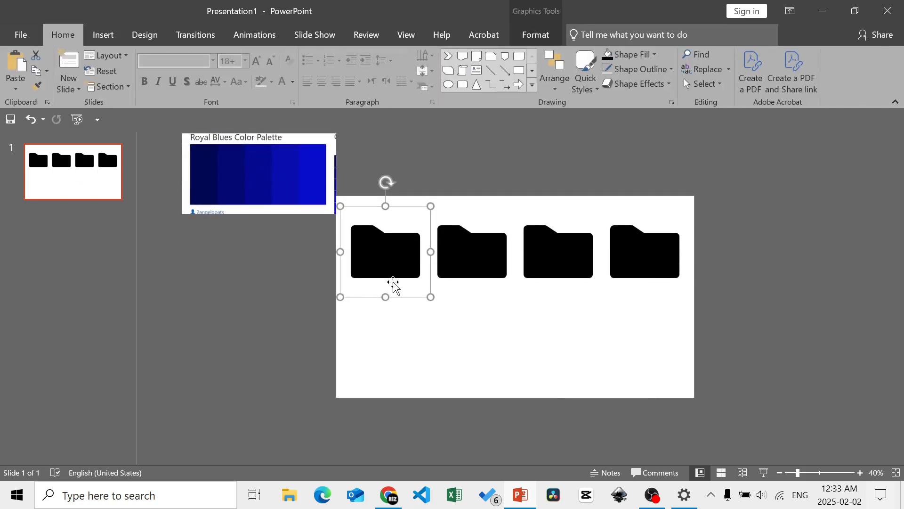
left_click(656, 55)
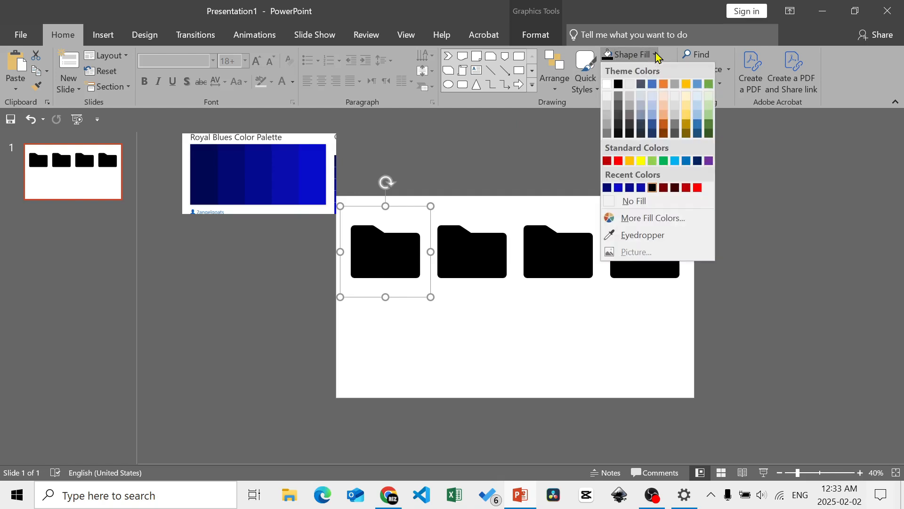
left_click(629, 238)
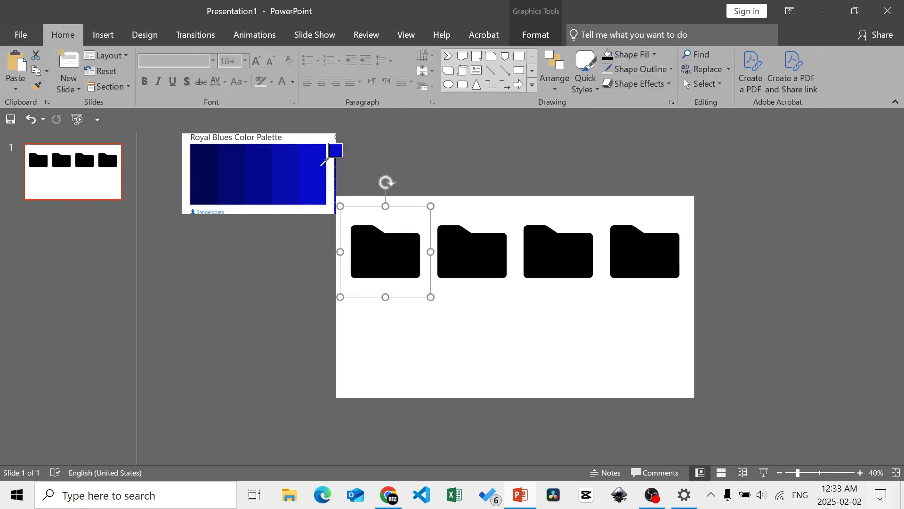
left_click(323, 164)
Fill the second folder with the second-brightest blue sampled from the palette picture using the Eyedropper.
left_click(468, 253)
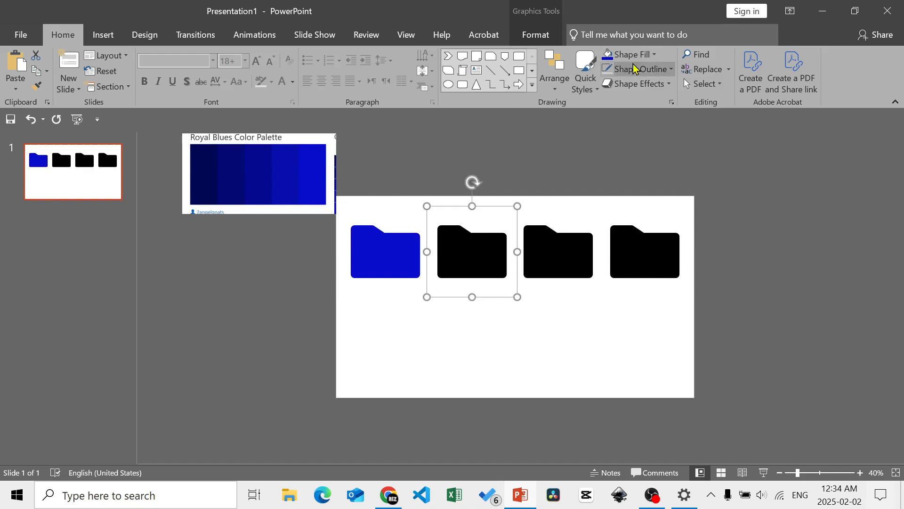
left_click(654, 54)
left_click(630, 235)
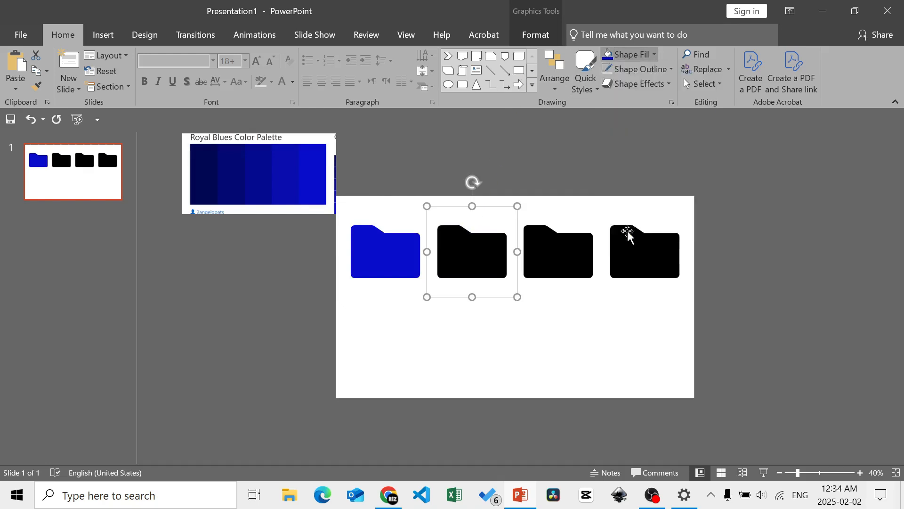
left_click(290, 173)
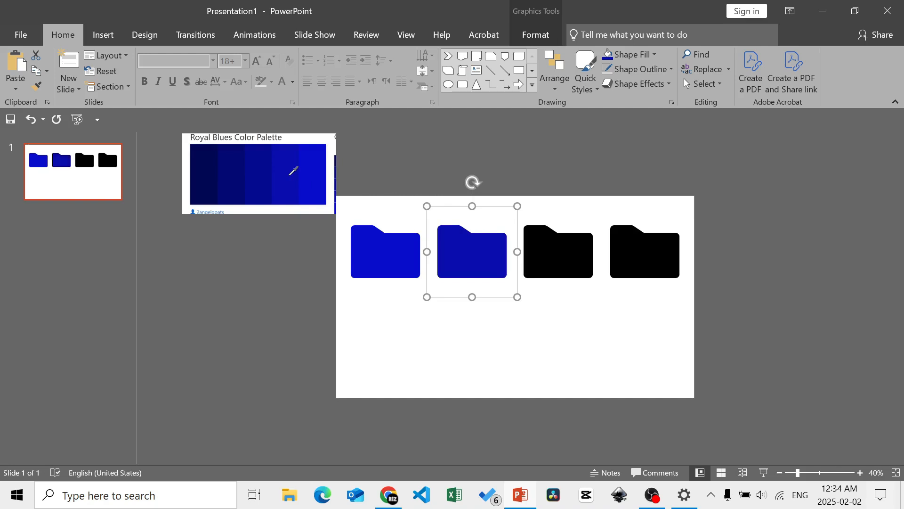
Fill the third folder with the middle blue sampled from the Royal Blues palette picture using the Eyedropper.
left_click(654, 55)
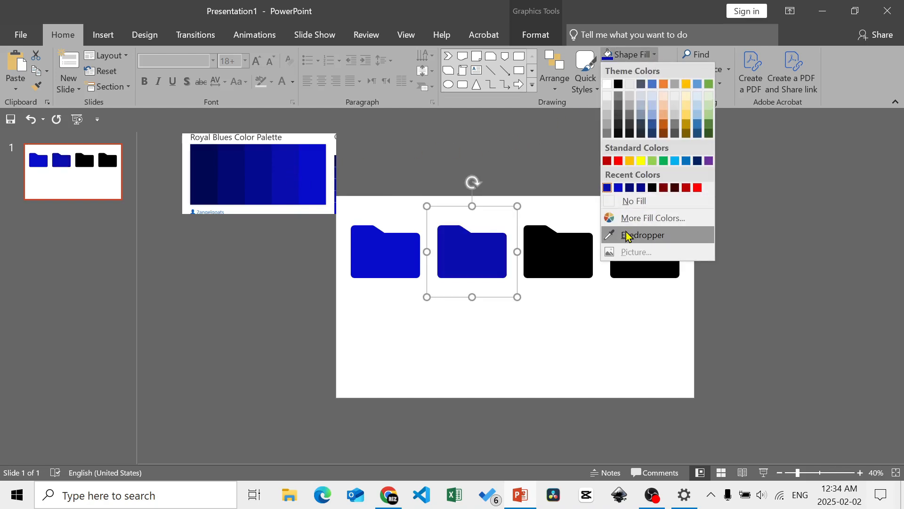
left_click(601, 264)
left_click(568, 259)
left_click(654, 55)
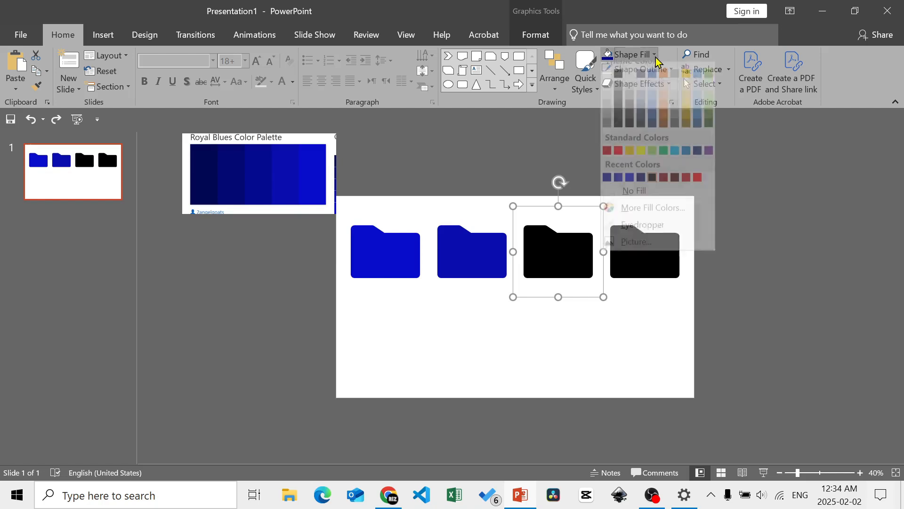
left_click(620, 237)
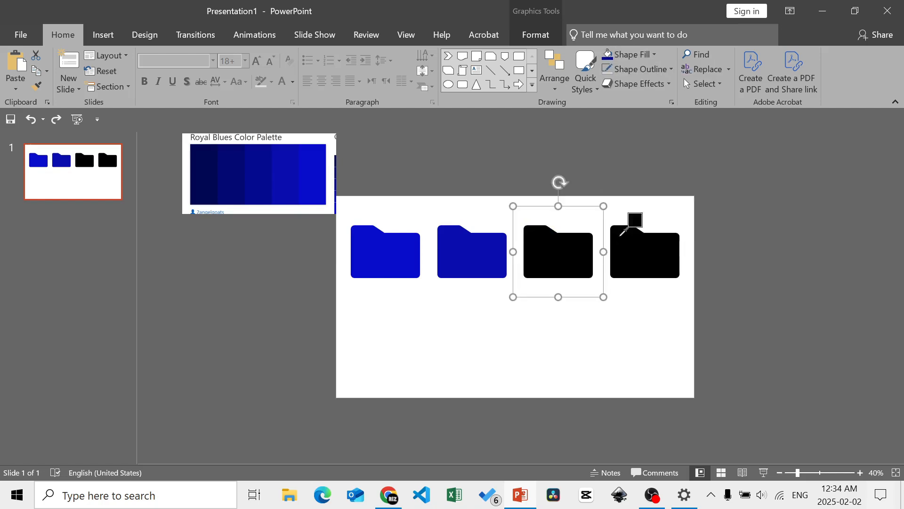
left_click(266, 170)
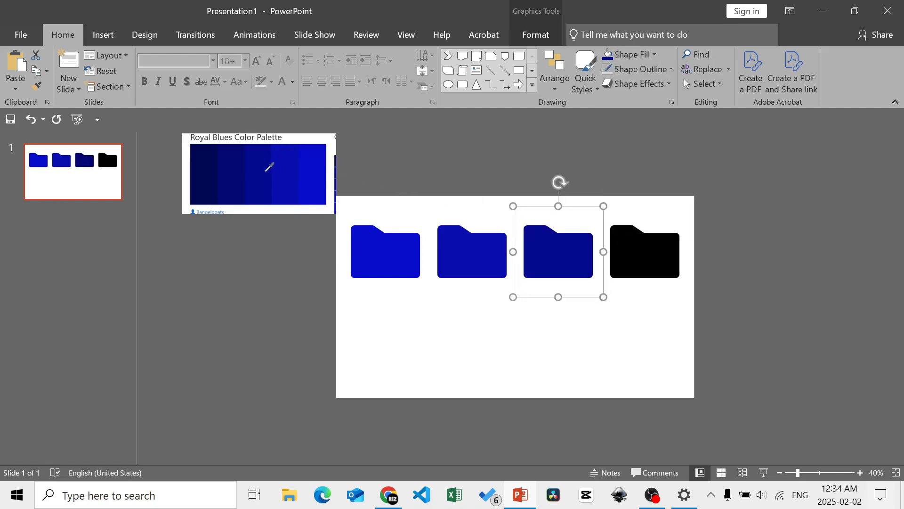
Fill the fourth folder with the second-darkest blue sampled from the palette picture using the Eyedropper.
left_click(664, 249)
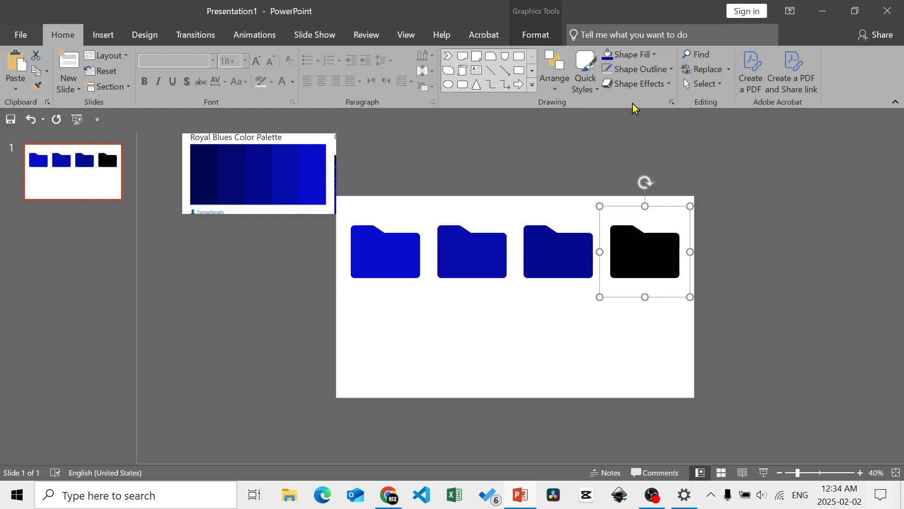
left_click(651, 56)
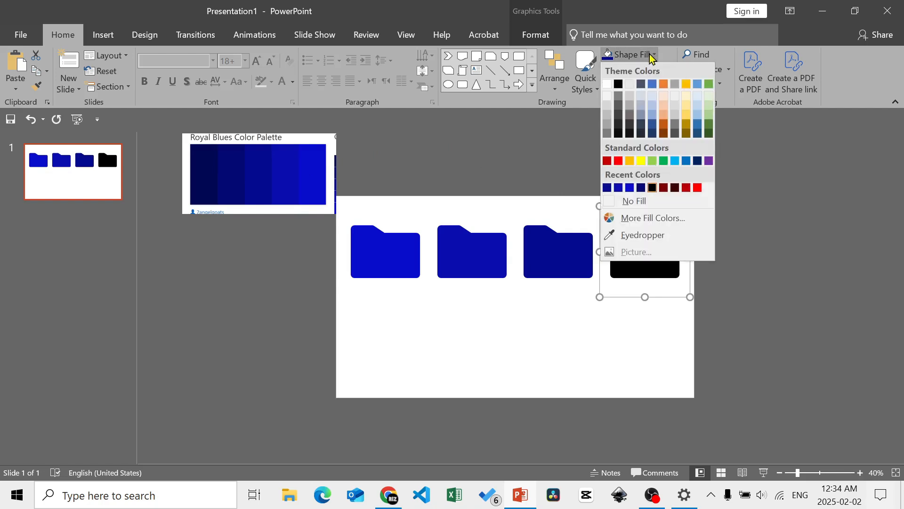
left_click(623, 235)
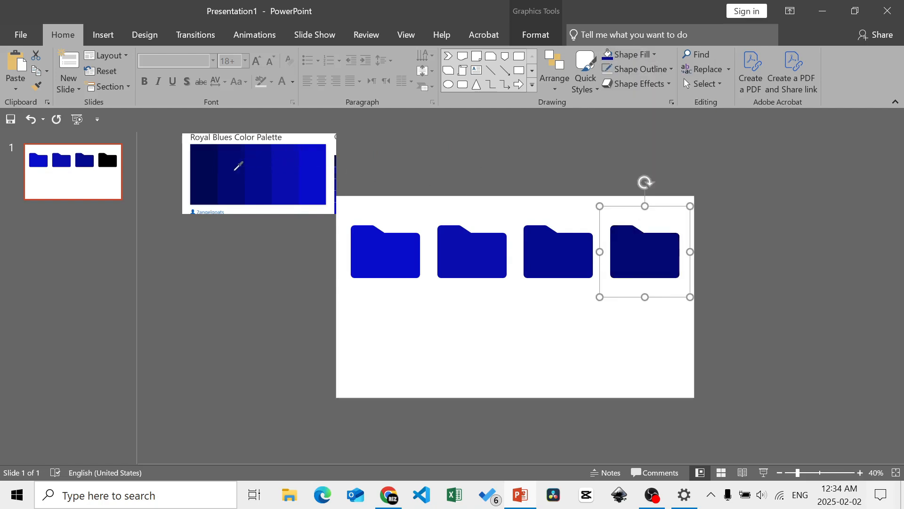
left_click(235, 169)
Delete the Royal Blues palette picture beside the slide.
left_click(420, 165)
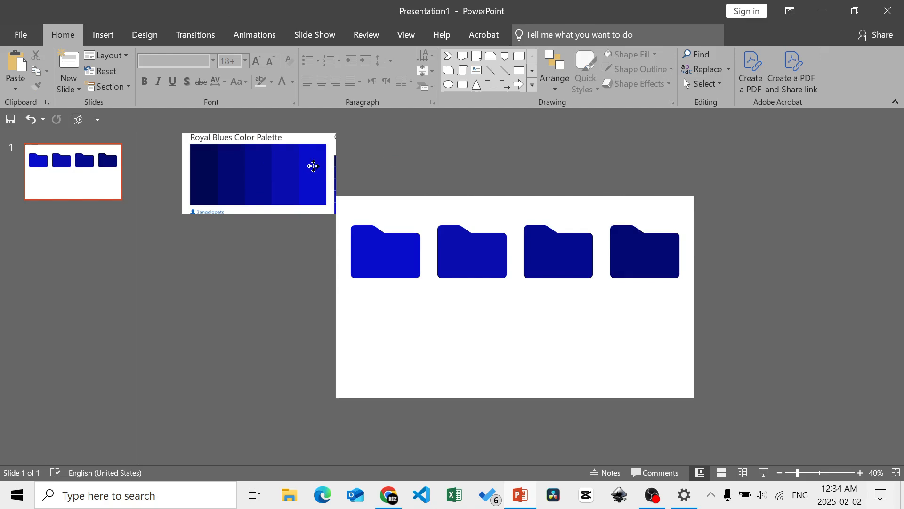
left_click(313, 165)
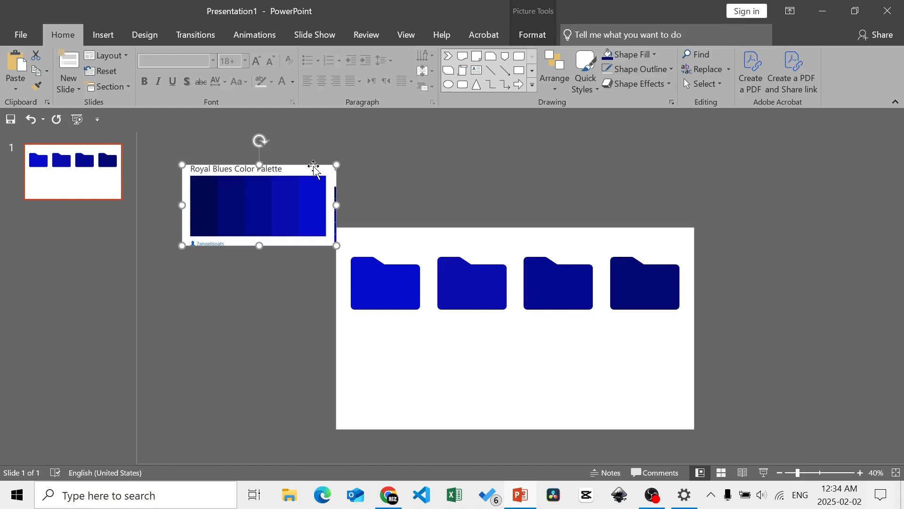
key("Delete")
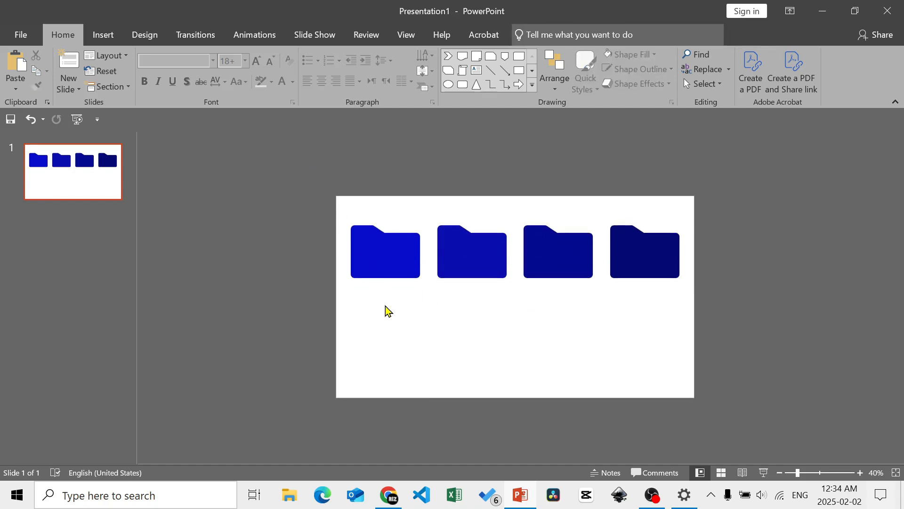
Set the slide background to a solid black fill and close the background formatting.
right_click(387, 310)
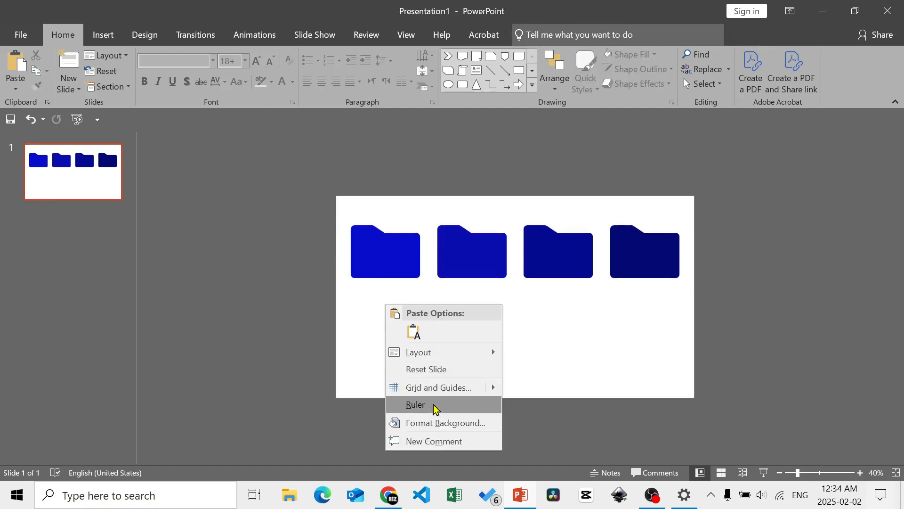
left_click(435, 422)
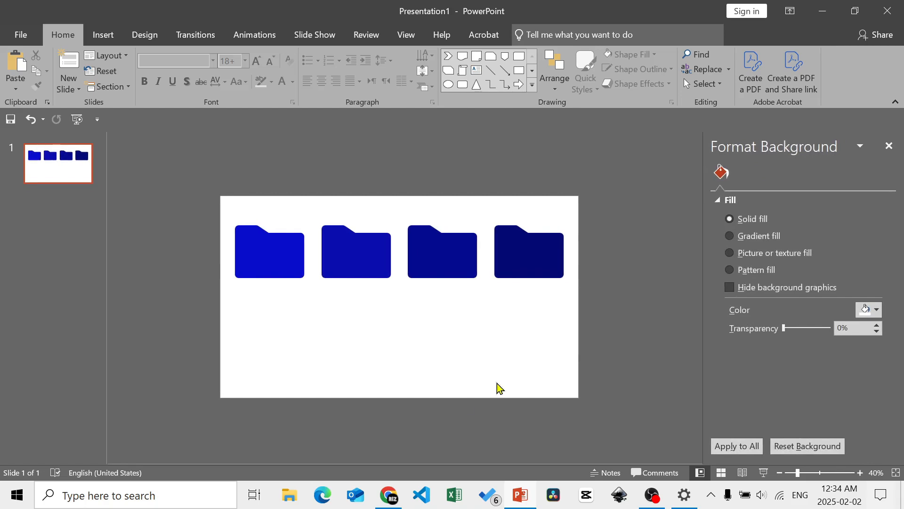
left_click(871, 312)
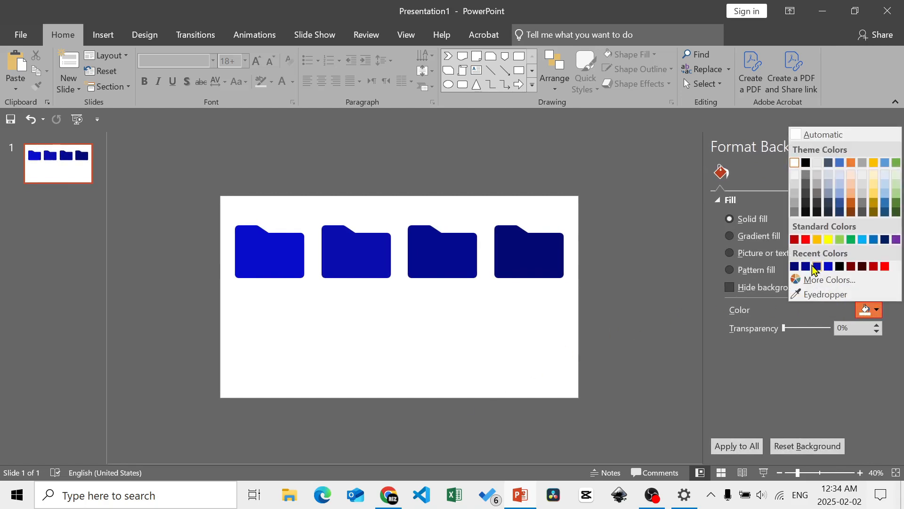
left_click(840, 267)
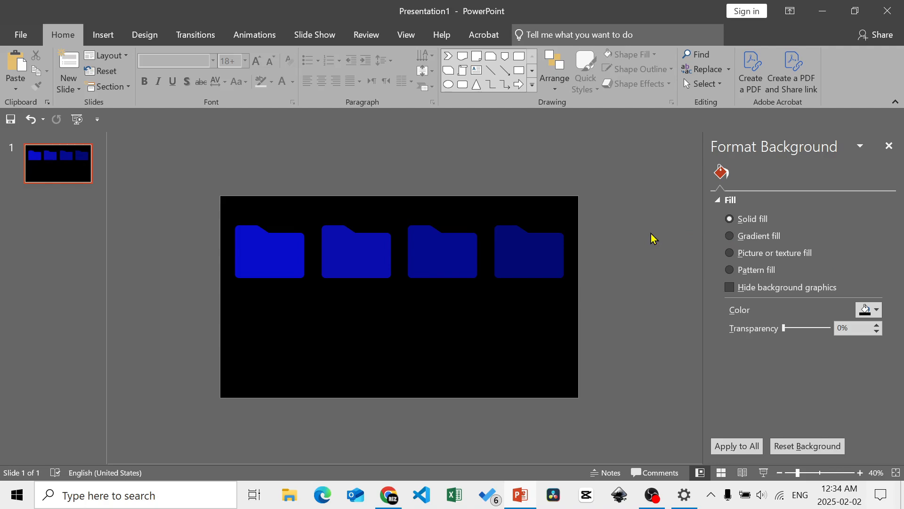
left_click(888, 146)
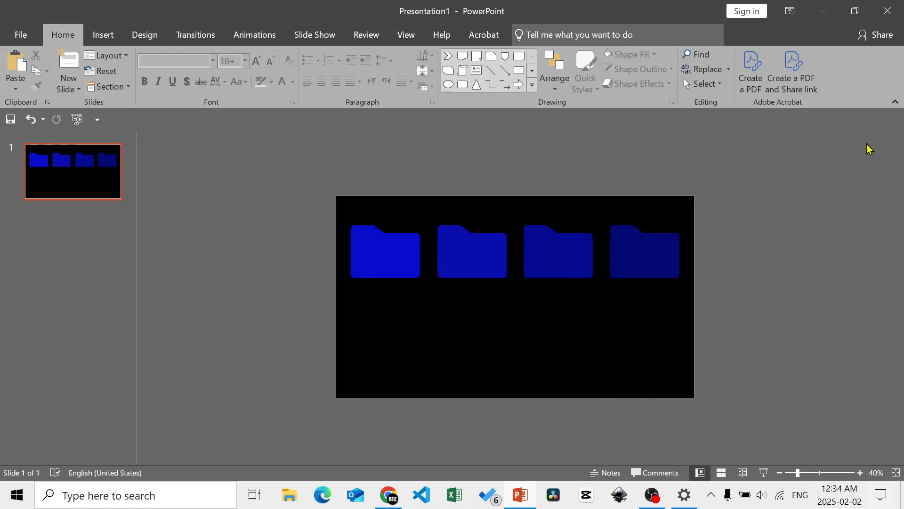
Draw a folded-corner rectangle about 4.11" high and 2.47" wide and position it directly beneath the first folder, aligned with its sides.
left_click(103, 34)
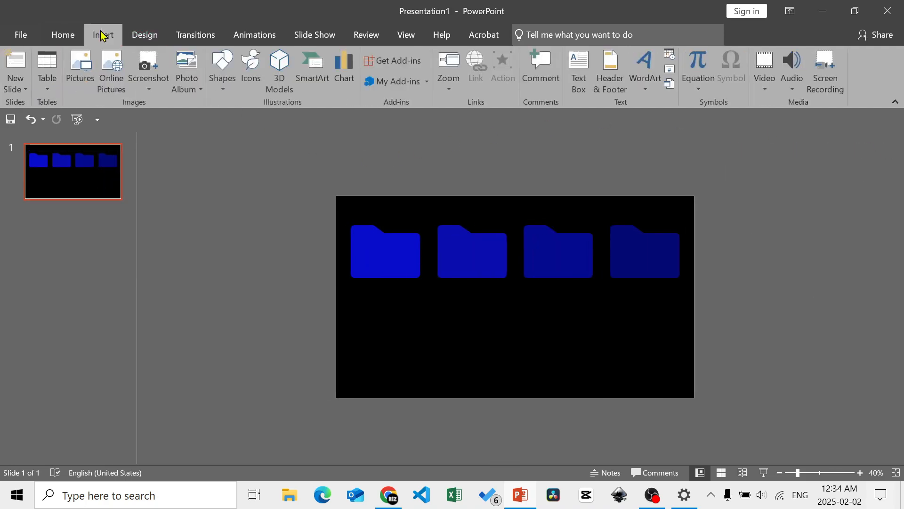
left_click(220, 66)
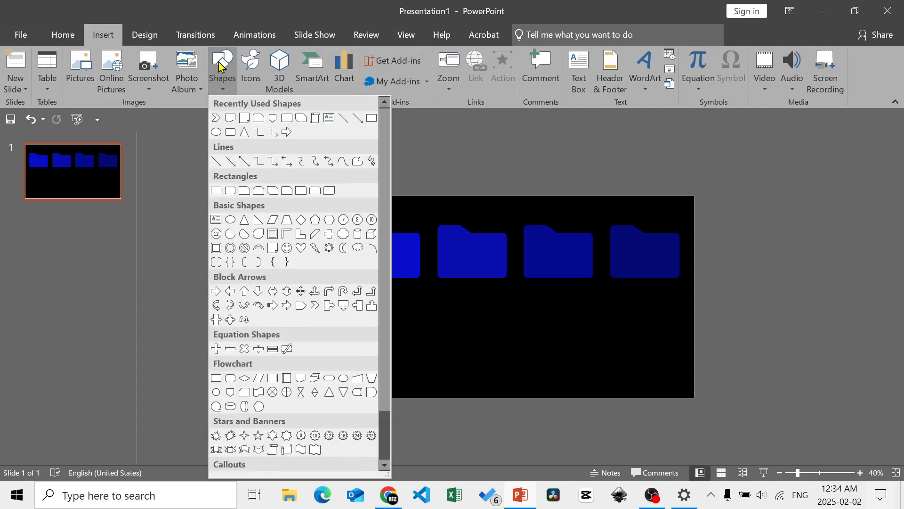
left_click(278, 245)
left_click_drag(368, 287, 428, 397)
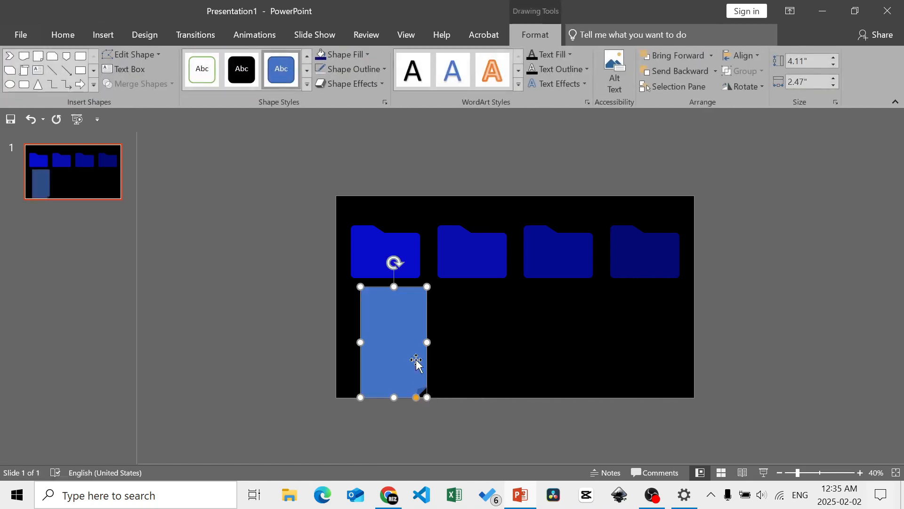
left_click_drag(411, 344, 403, 333)
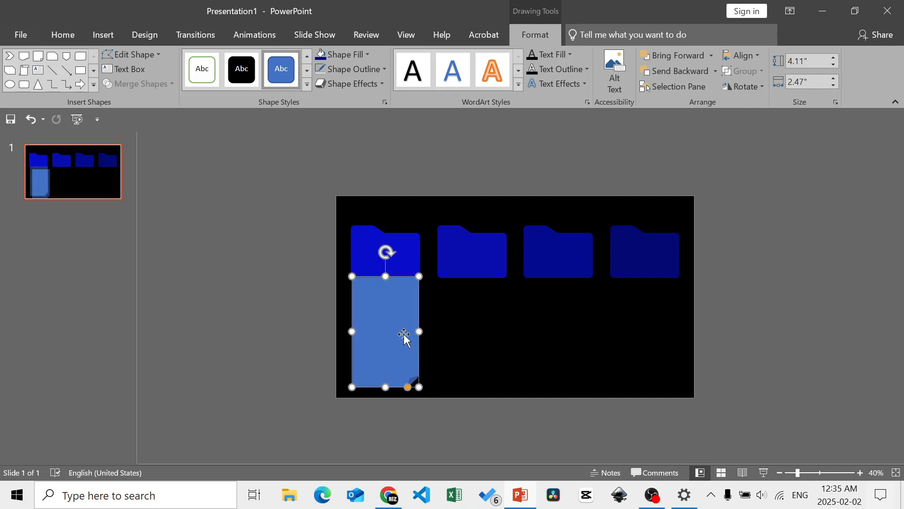
Remove the folded-corner shape's outline and fill it with a light blue theme colour.
left_click(376, 71)
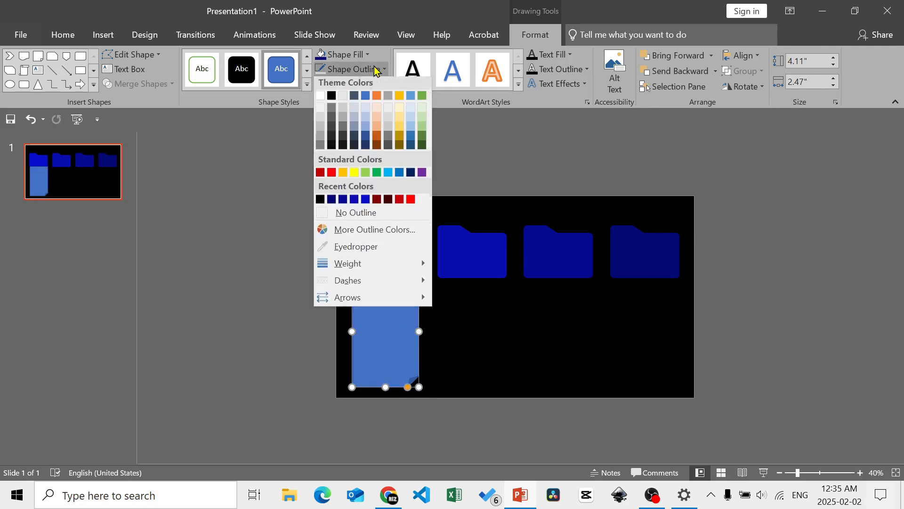
left_click(352, 217)
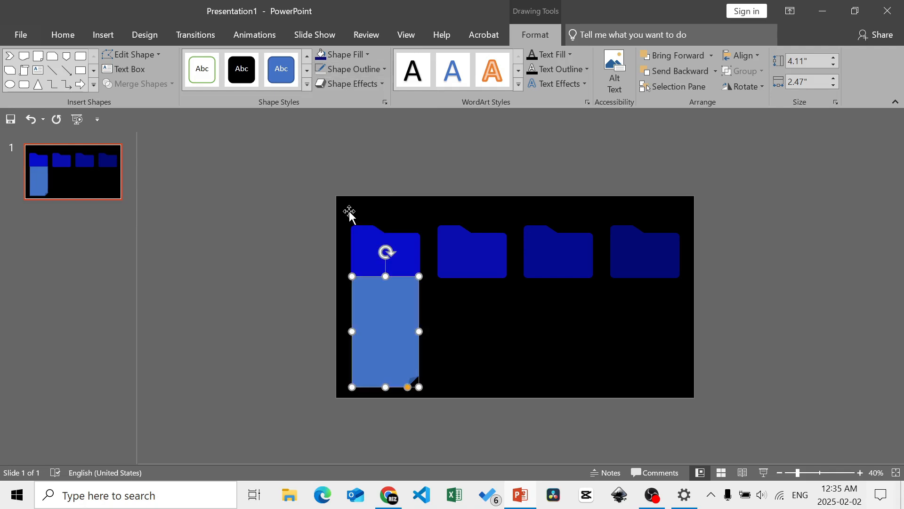
left_click(370, 56)
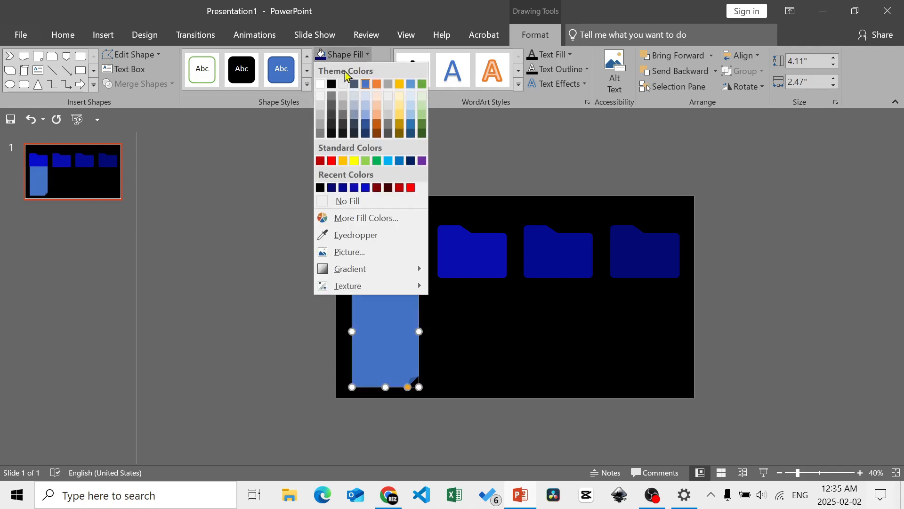
left_click(411, 104)
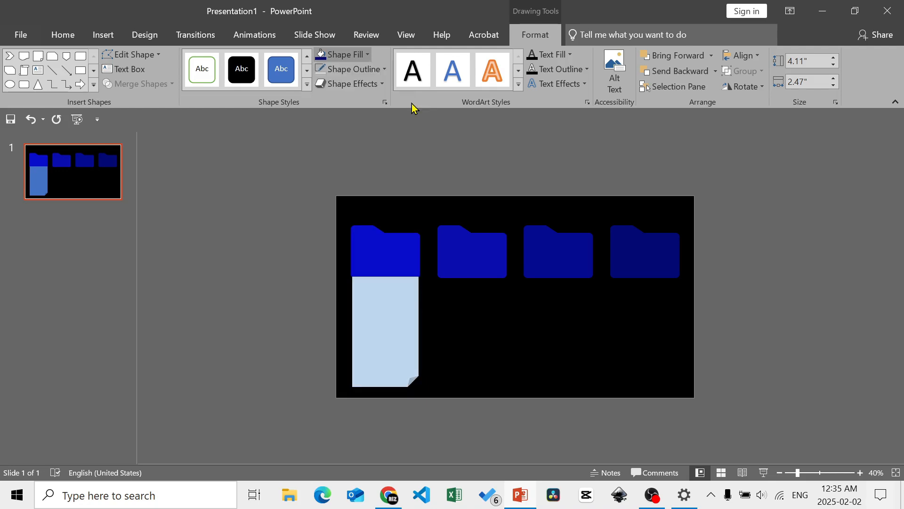
left_click(425, 158)
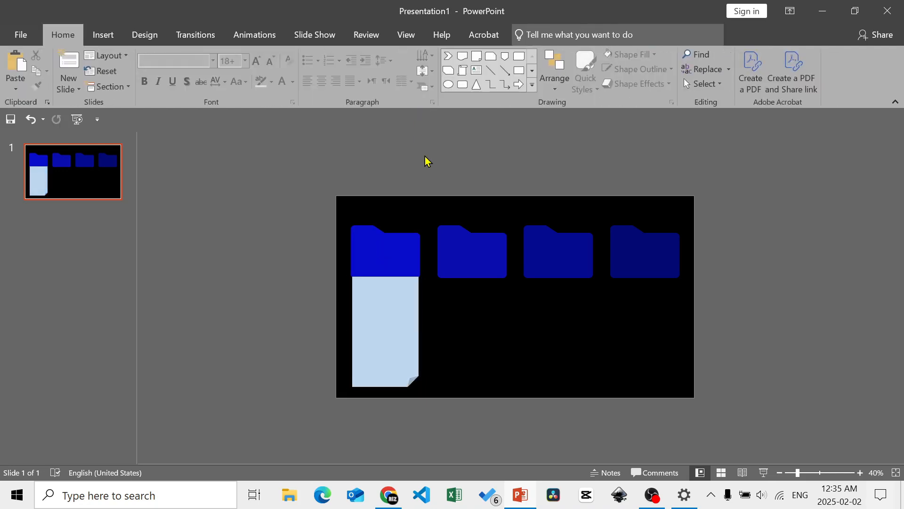
Extend the light blue sheet upward to a height of about 4.58" and send it behind the first folder.
left_click_drag(392, 304, 392, 307)
left_click_drag(388, 273, 387, 264)
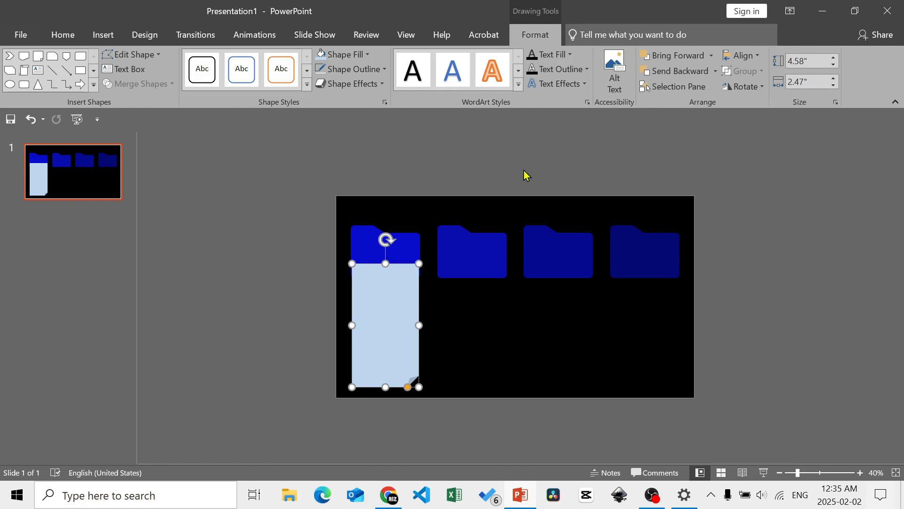
right_click(393, 280)
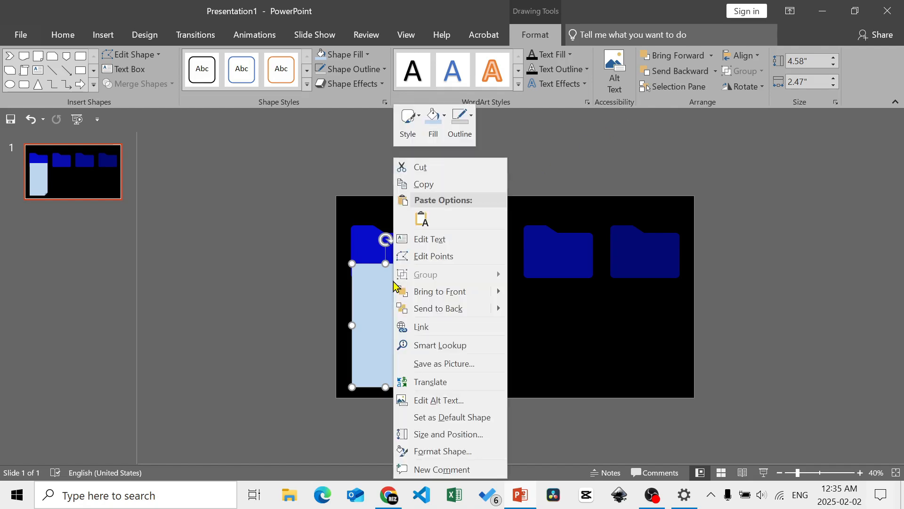
left_click(470, 311)
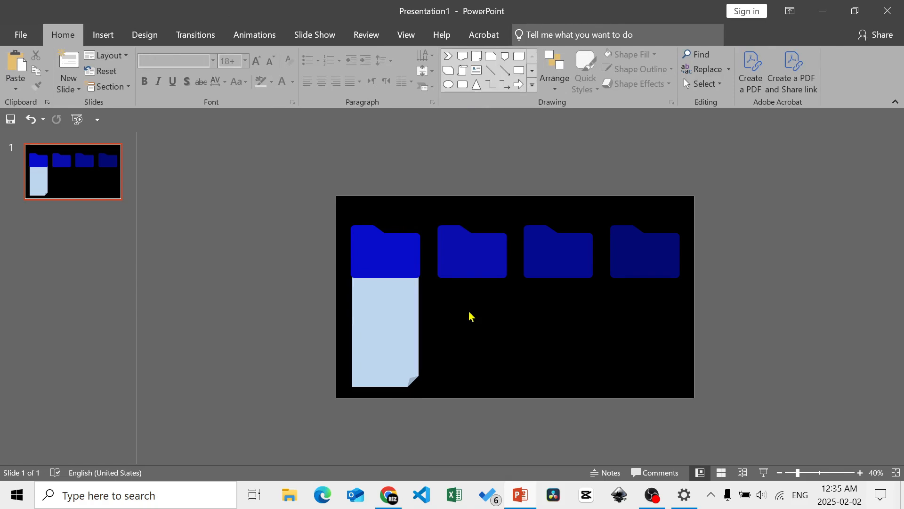
Duplicate the light blue sheet three times, placing one copy behind and beneath each of the second, third and fourth folders.
left_click(407, 319)
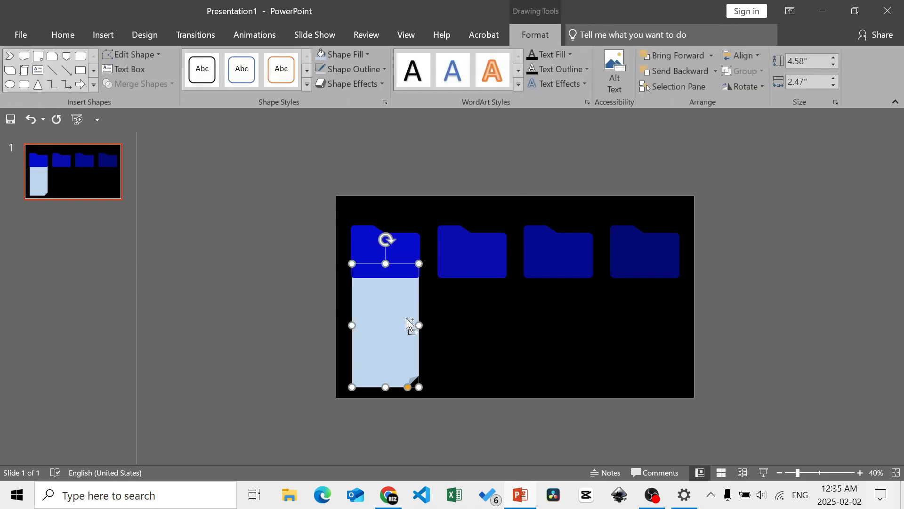
left_click_drag(407, 319, 487, 314)
right_click(487, 314)
key("Escape")
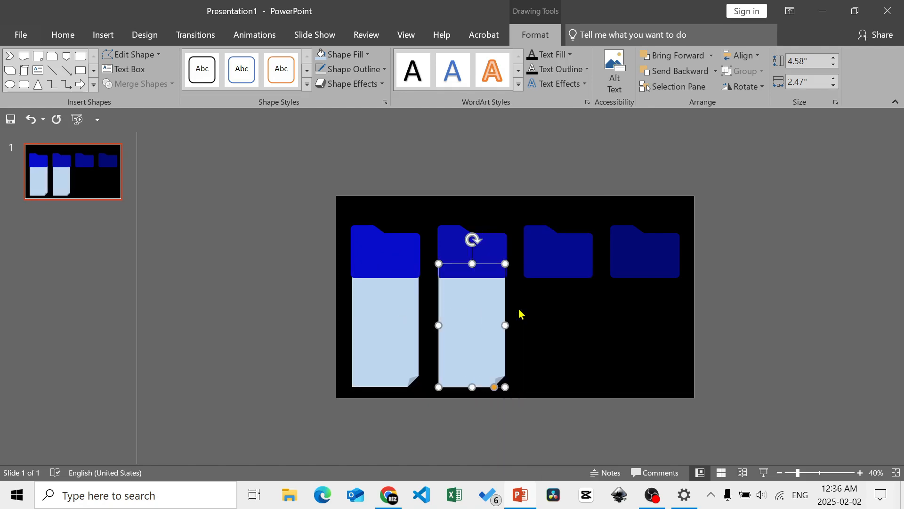
key("ctrl+d")
key("ctrl+d")
left_click(535, 312)
right_click(535, 313)
left_click(642, 317)
right_click(642, 317)
key("Escape")
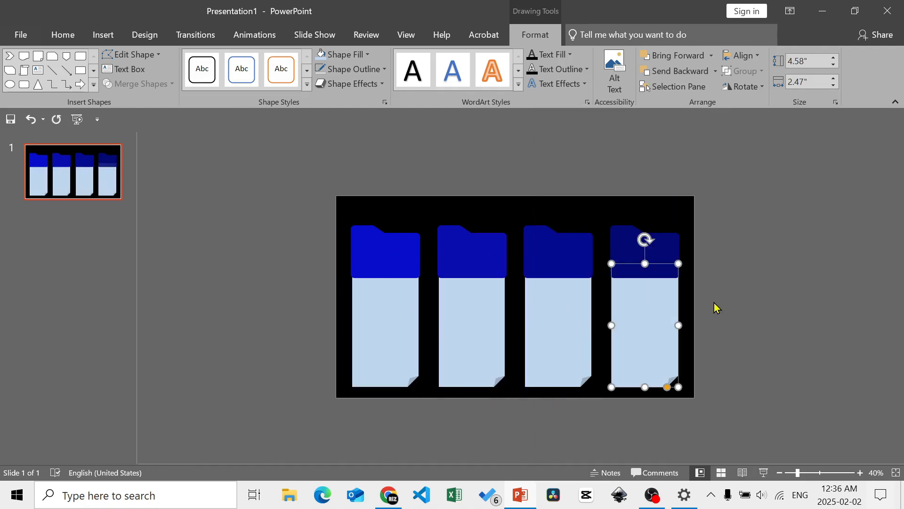
left_click(715, 305)
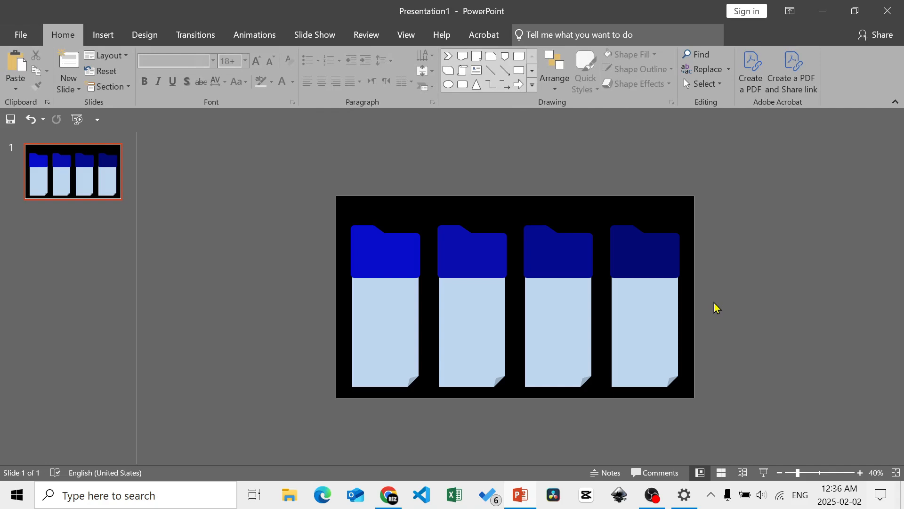
left_click_drag(670, 307, 671, 309)
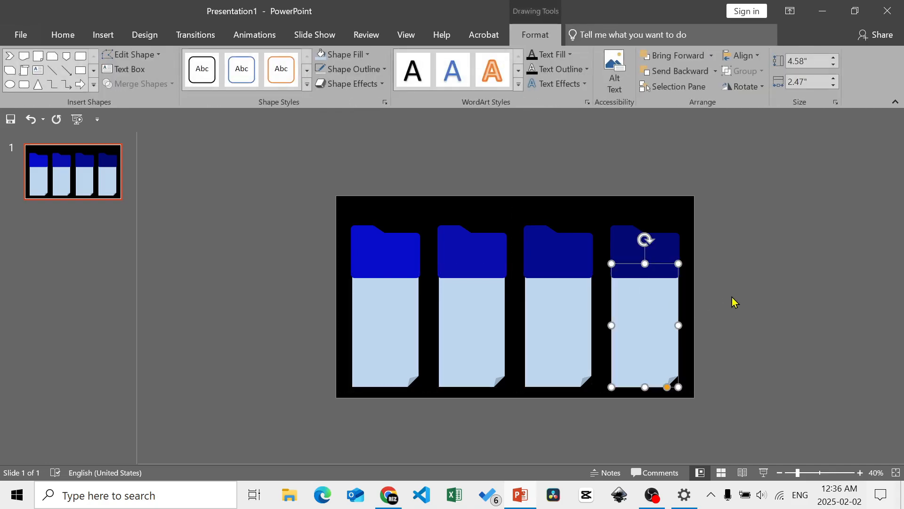
left_click(734, 302)
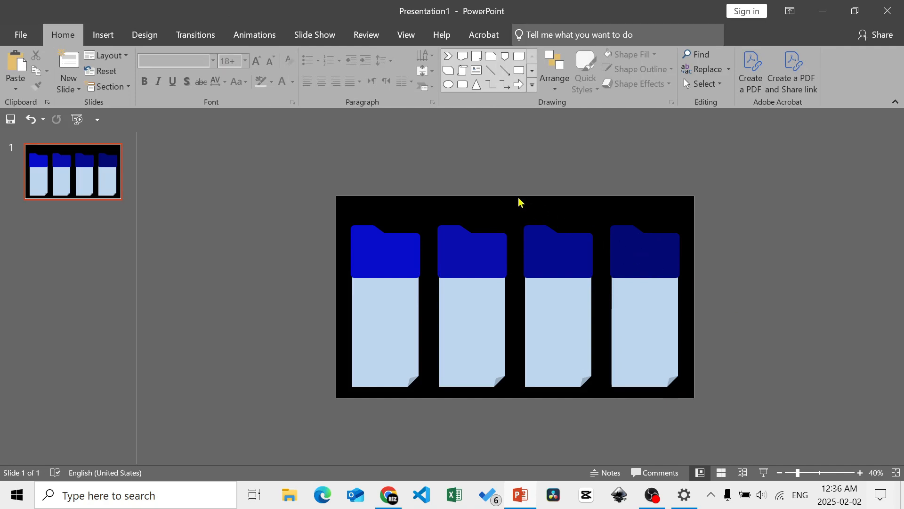
Apply an outer shadow that falls straight downward to the first folder.
left_click(412, 235)
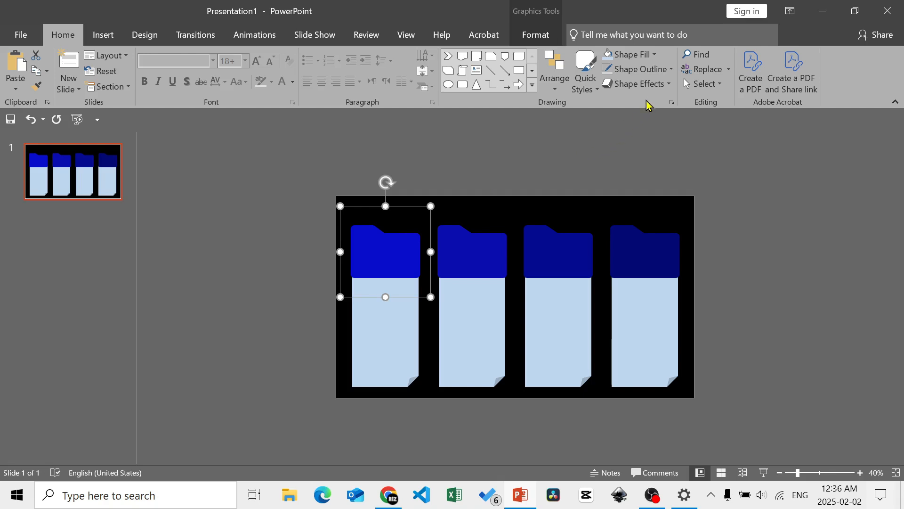
left_click(667, 87)
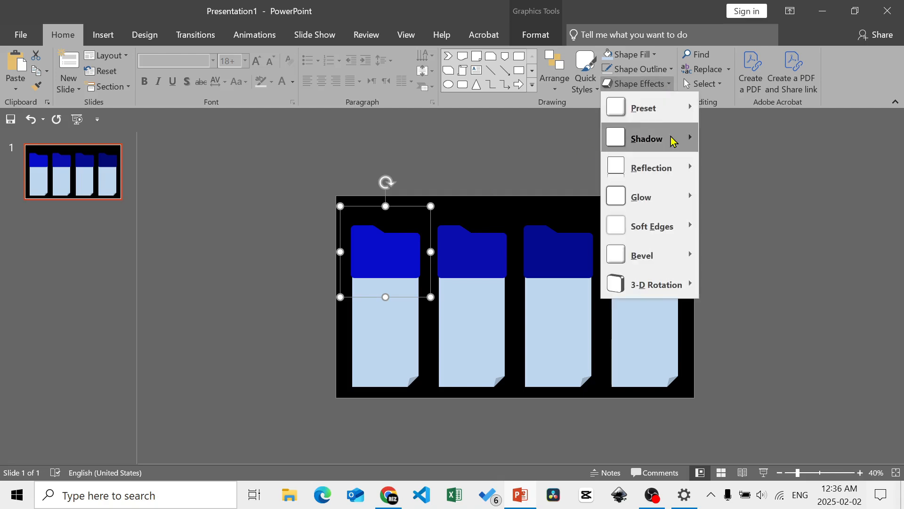
mouse_move(674, 140)
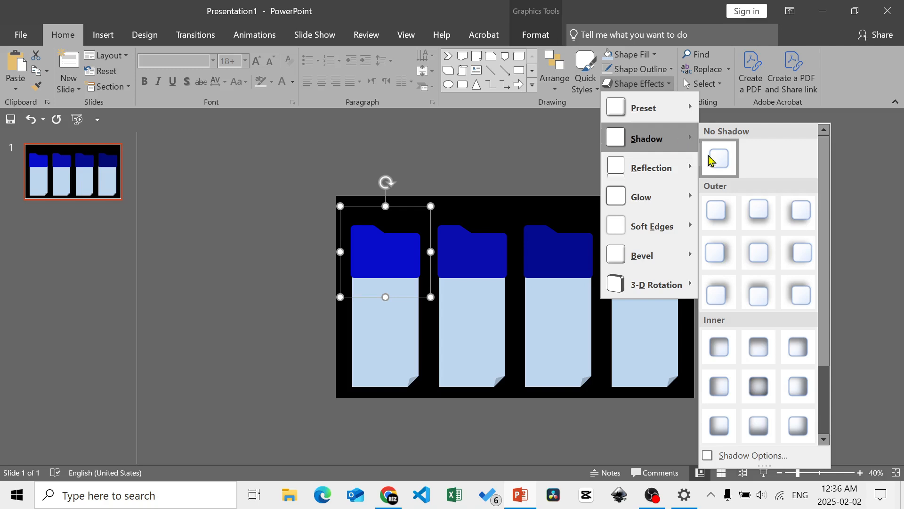
left_click(752, 210)
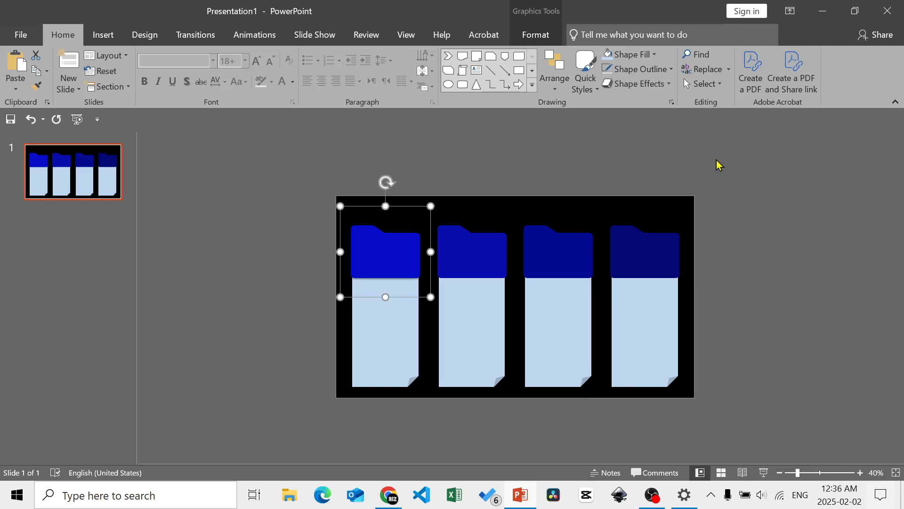
left_click(670, 86)
left_click(670, 85)
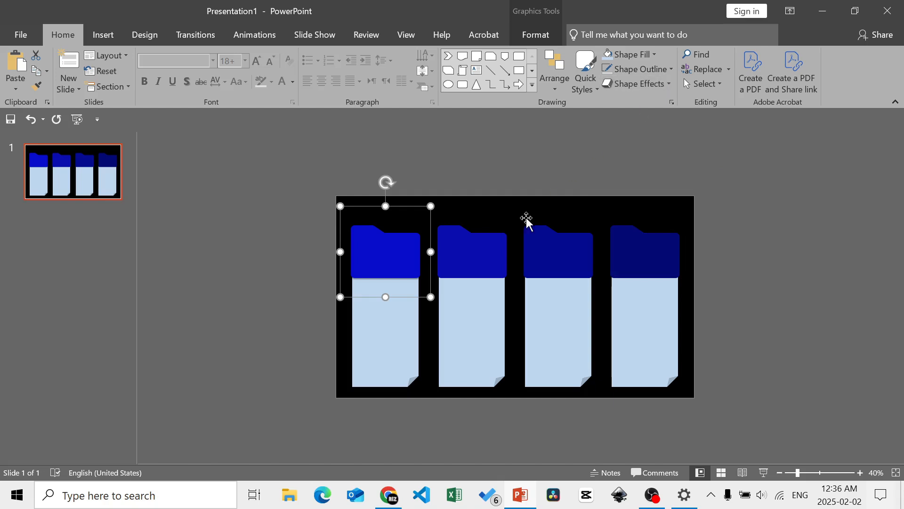
Give the second, third and fourth folders the same downward outer shadow as the first folder.
left_click(501, 245)
left_click(649, 87)
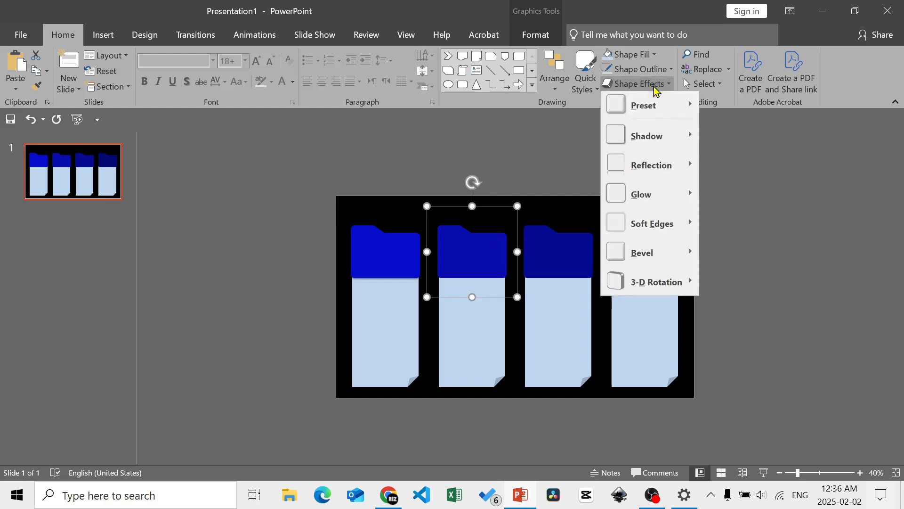
mouse_move(658, 137)
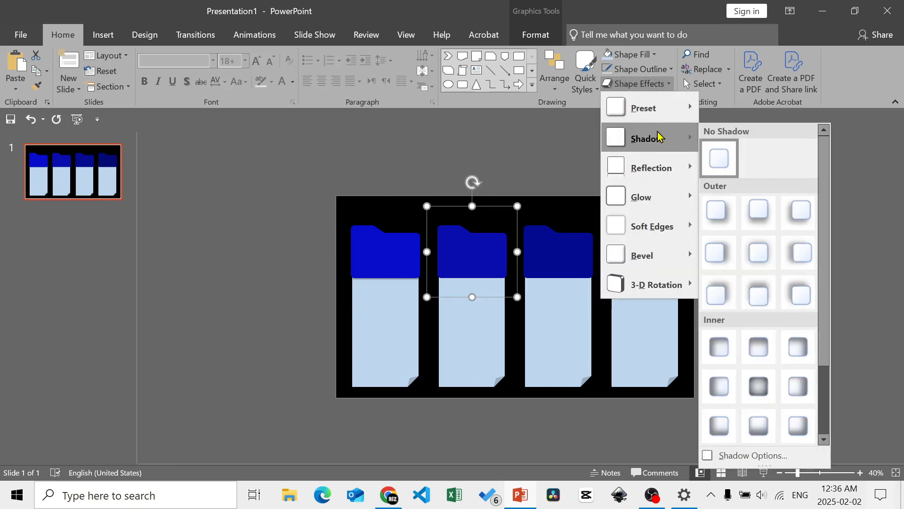
left_click(758, 221)
left_click(588, 257)
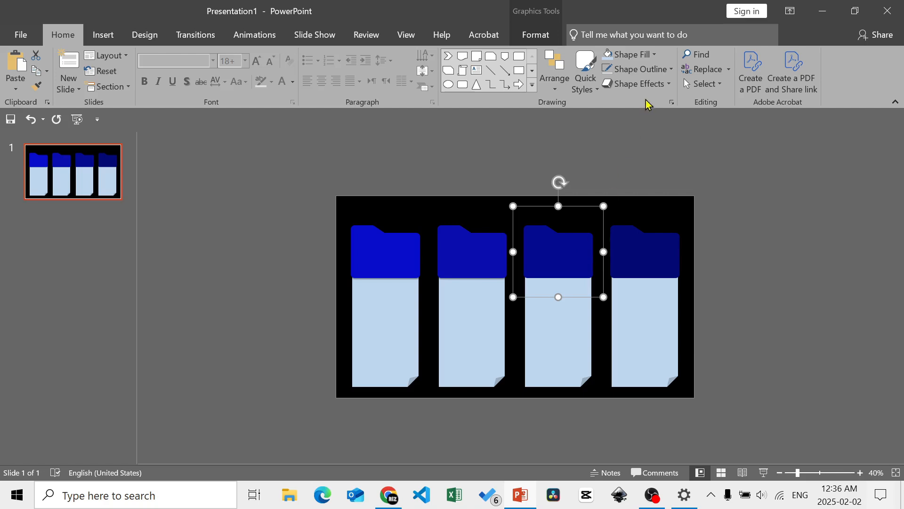
left_click(657, 83)
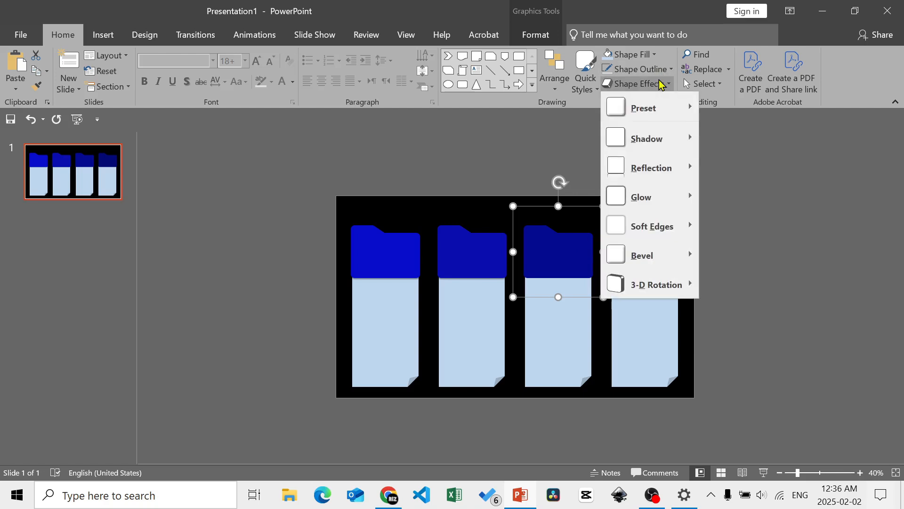
mouse_move(668, 136)
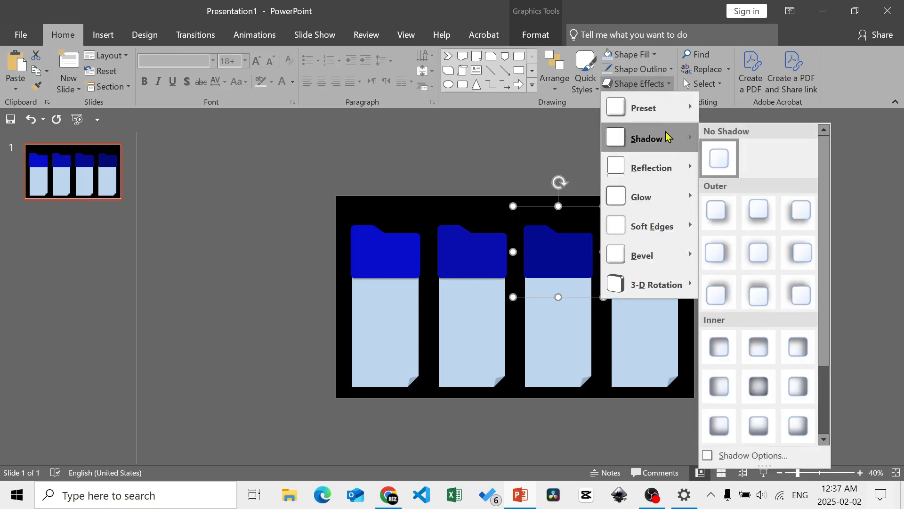
left_click(767, 210)
left_click(661, 255)
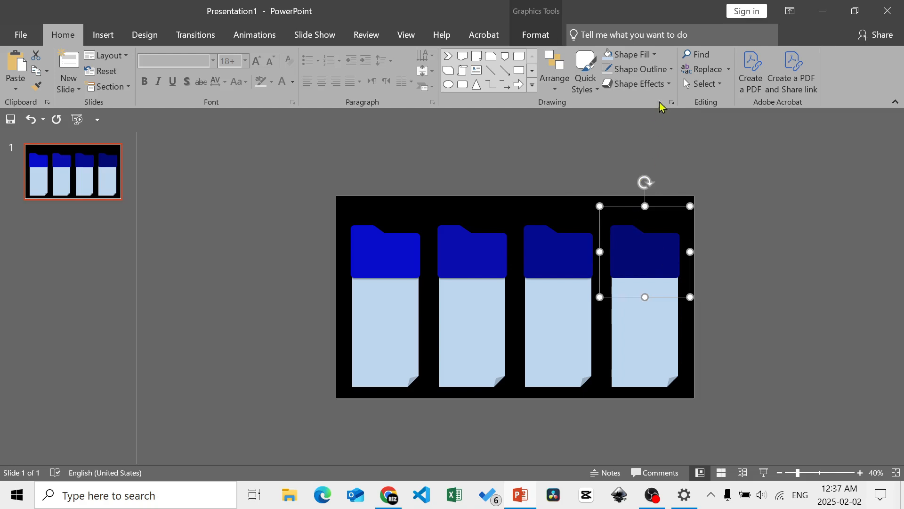
left_click(662, 86)
mouse_move(683, 141)
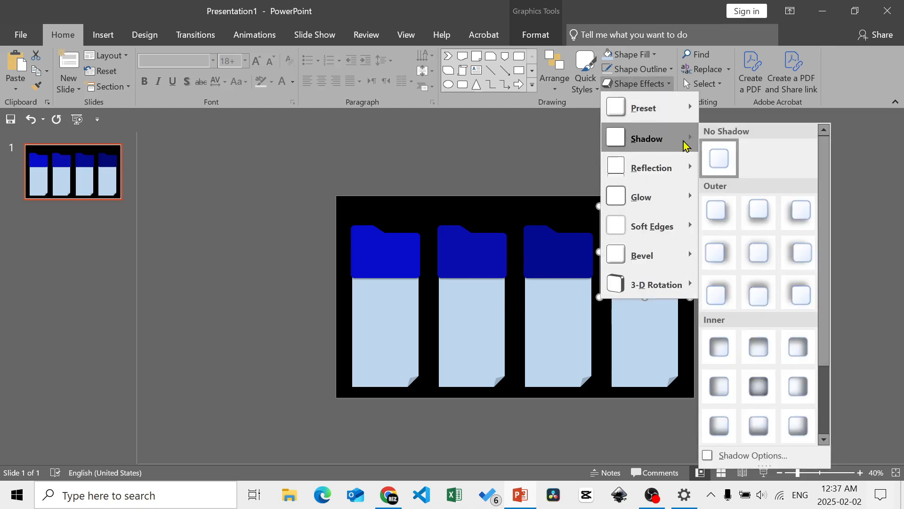
left_click(764, 215)
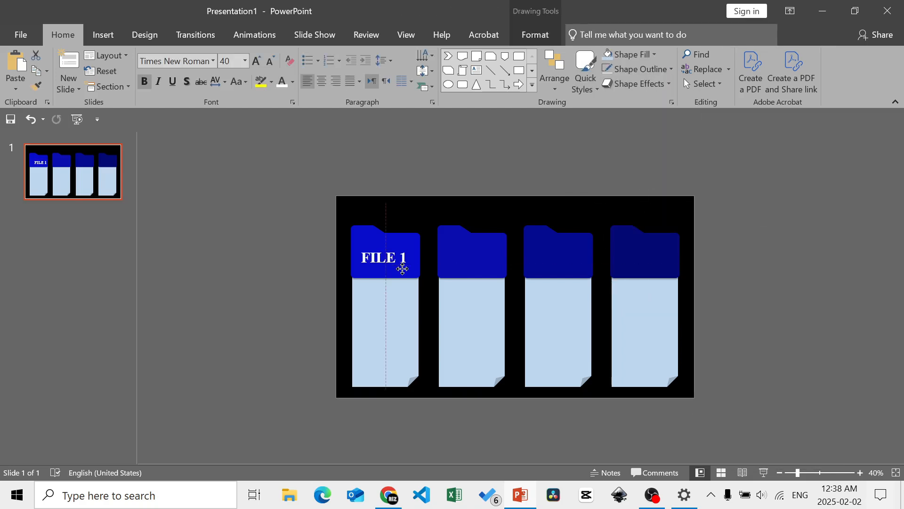
Add a text shadow to the FILE 1 label on the first folder.
left_click(298, 257)
left_click(372, 263)
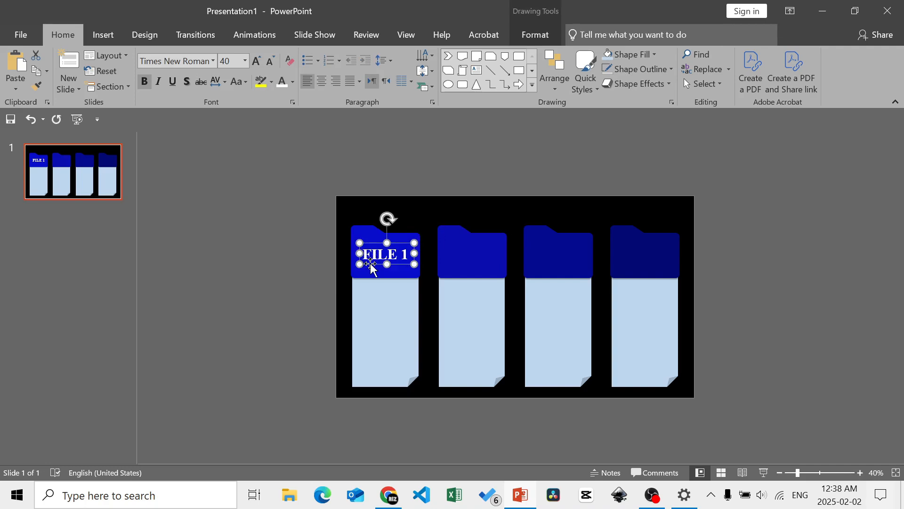
left_click(316, 270)
left_click(373, 264)
left_click(187, 81)
Duplicate the FILE 1 label three times, placing one evenly spaced copy on each of the other folders.
left_click_drag(405, 264, 490, 264)
key("ctrl+d")
key("ctrl+d")
key("Escape")
Renumber the labels on the second, third and fourth folders as FILE 2, FILE 3 and FILE 4.
double_click(489, 254)
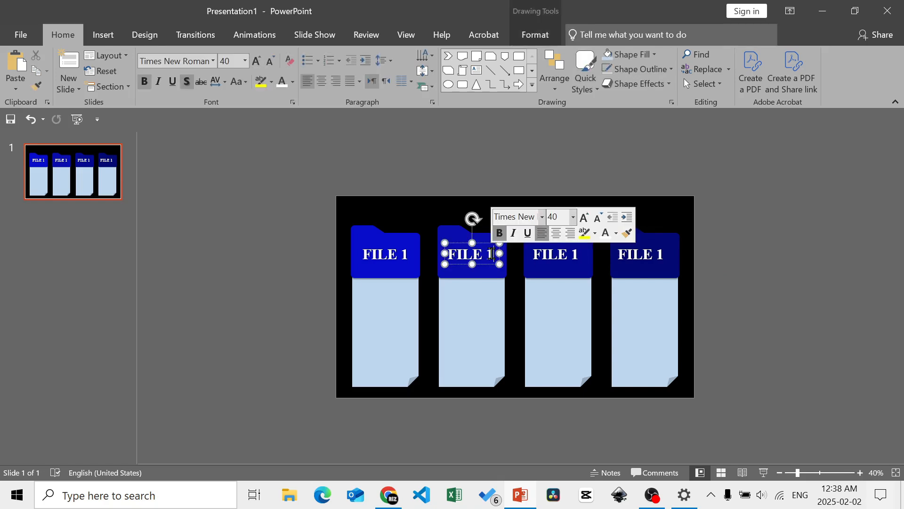
type("2")
double_click(576, 255)
type("3")
double_click(661, 254)
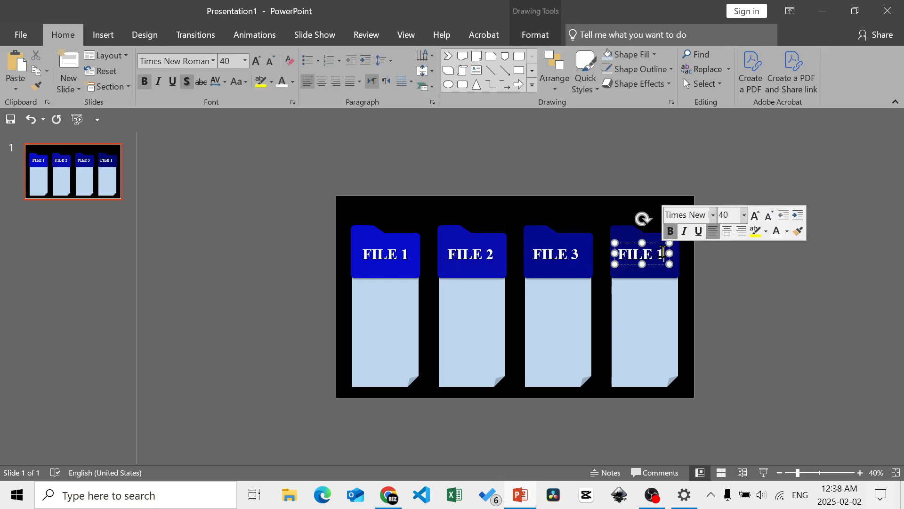
type("4")
Shift the FILE 4 and FILE 3 labels slightly sideways to centre them on their folders.
left_click(685, 264)
left_click(656, 267)
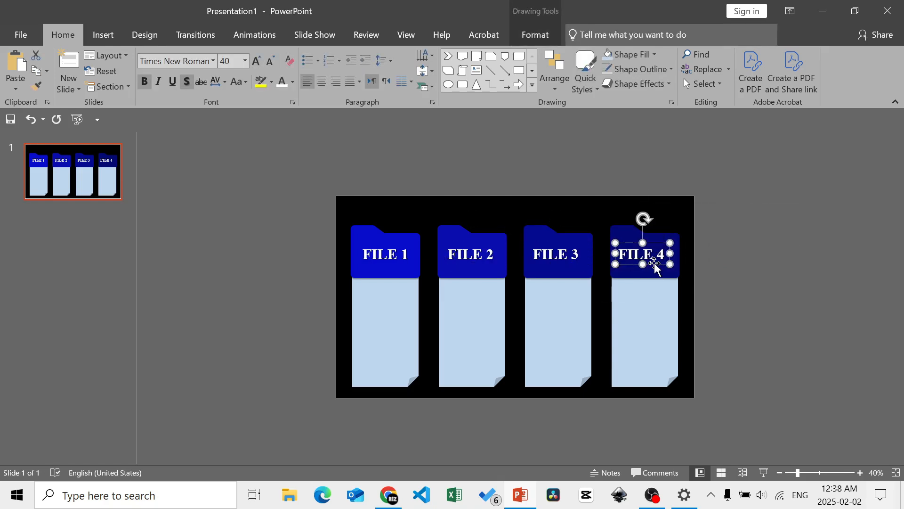
left_click(570, 269)
left_click(548, 248)
left_click(570, 268)
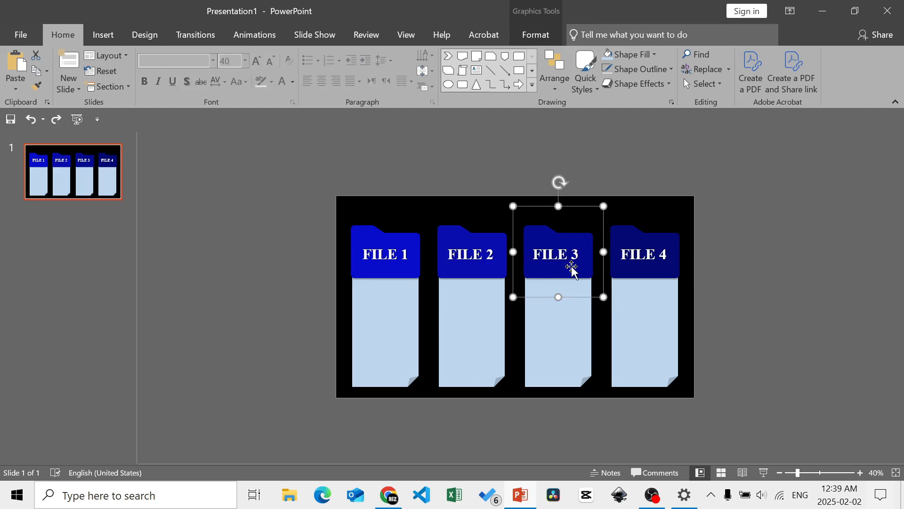
left_click(547, 244)
left_click_drag(547, 244, 547, 242)
left_click(539, 185)
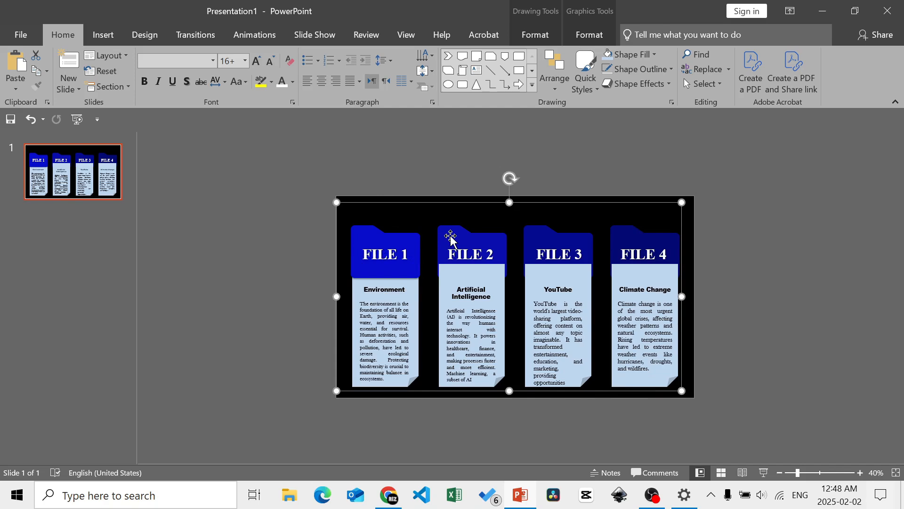
Undo the last grouping and group the first folder with its FILE 1 label.
left_click(452, 242)
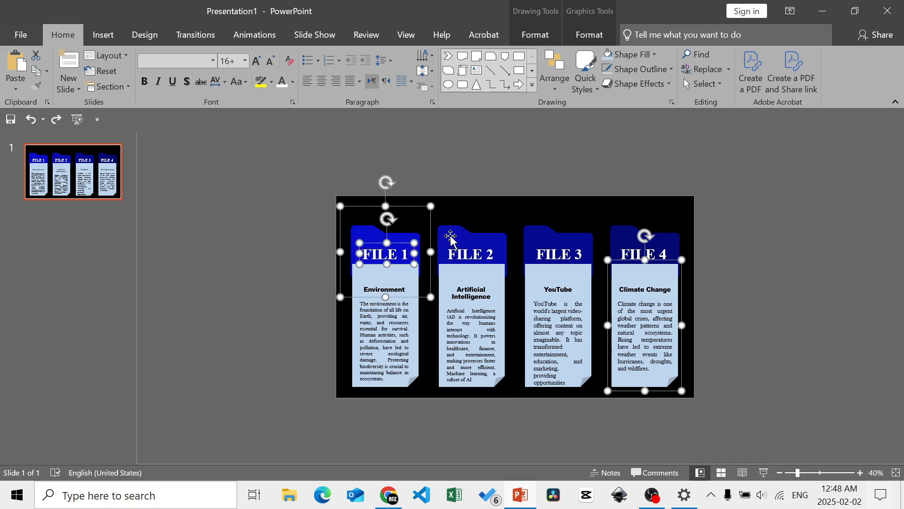
left_click(305, 264)
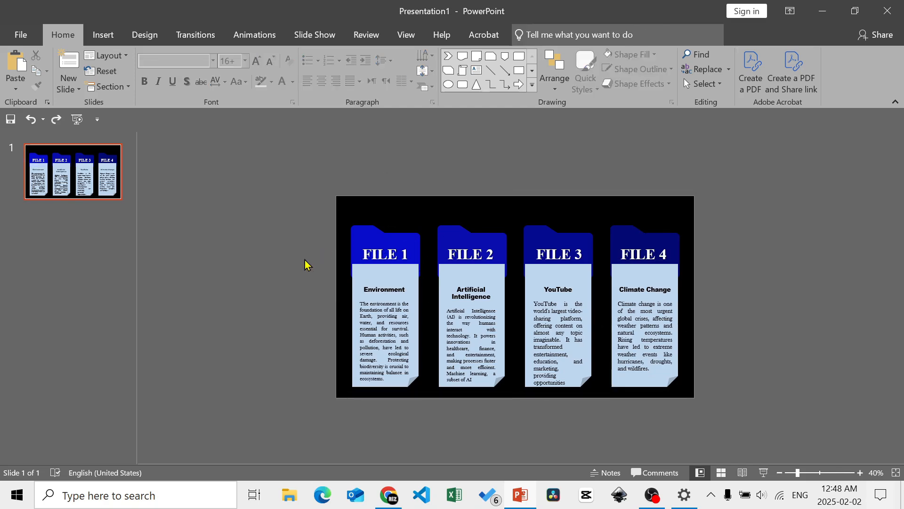
left_click(375, 239)
left_click(381, 251)
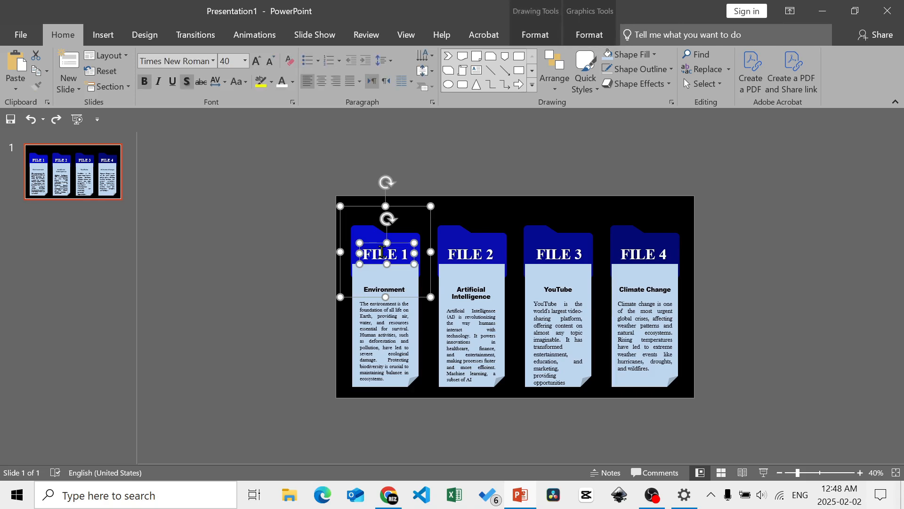
Group the second folder with its FILE 2 label and the third folder with its FILE 3 label.
left_click(462, 226)
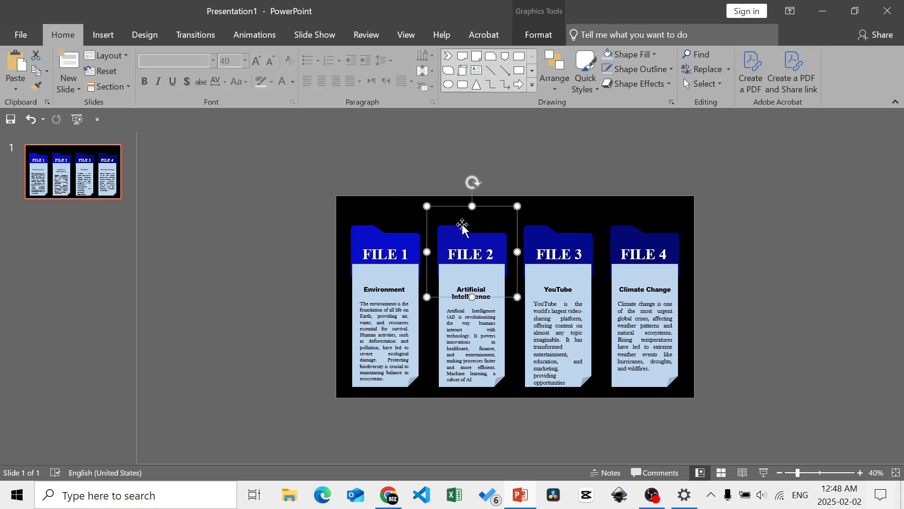
left_click(463, 254)
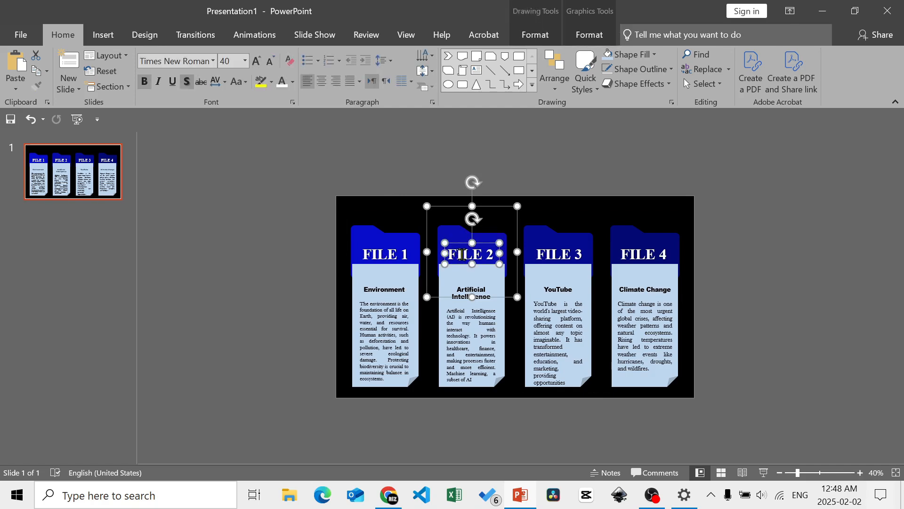
left_click(537, 242)
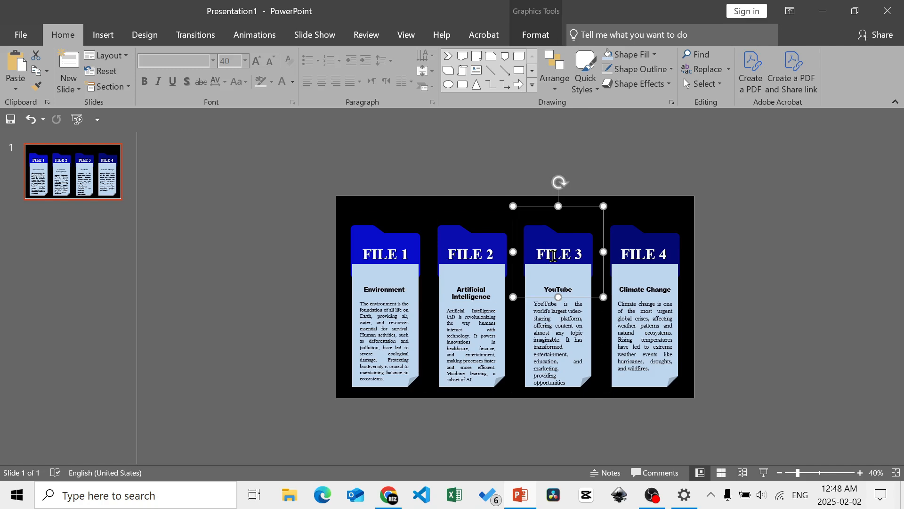
left_click(553, 256)
left_click(553, 256)
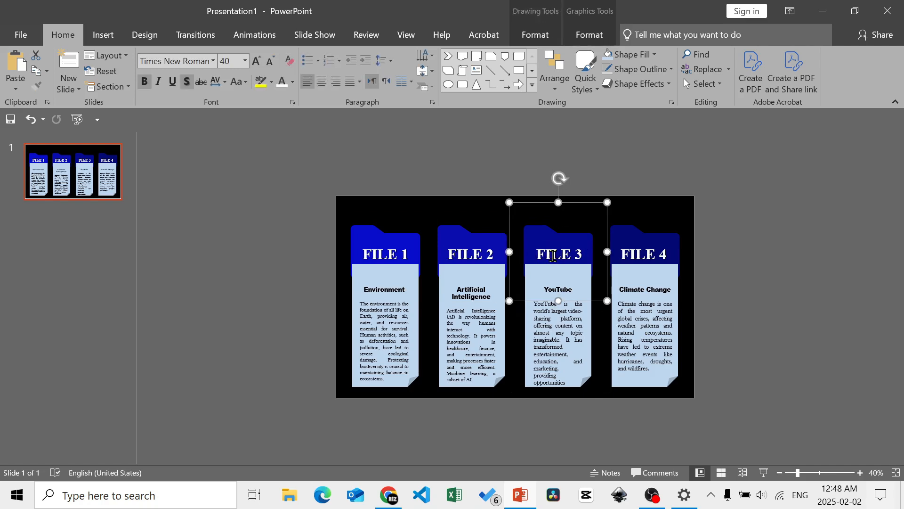
Group the fourth folder with its FILE 4 label, undoing any accidental copy of the folder.
left_click_drag(624, 240, 638, 247)
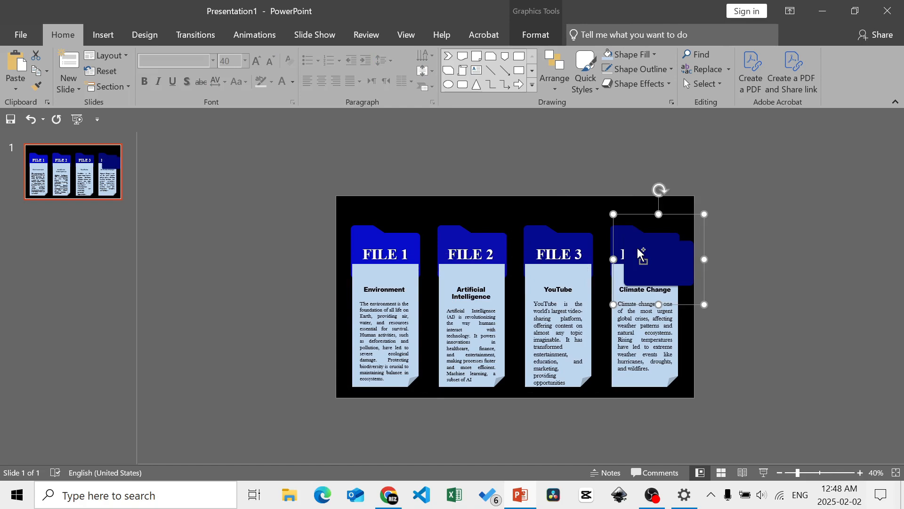
key("ctrl+z")
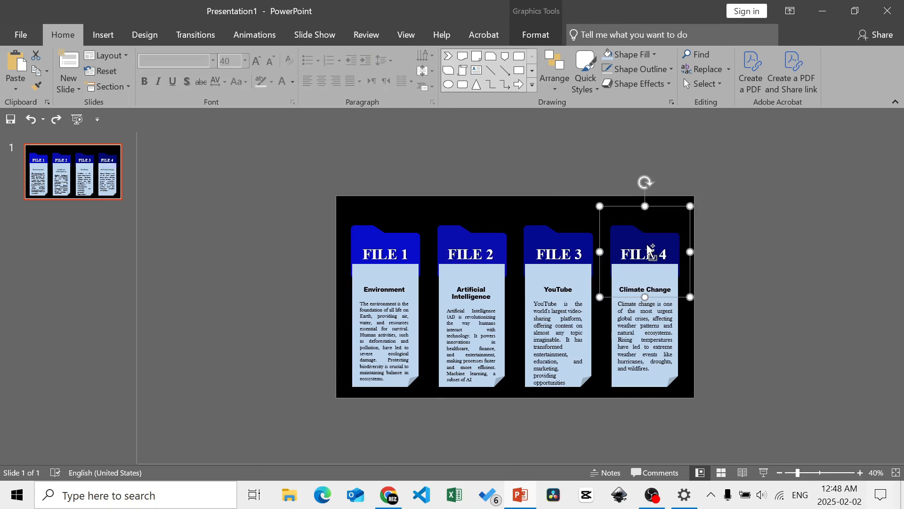
left_click(646, 245)
key("Escape")
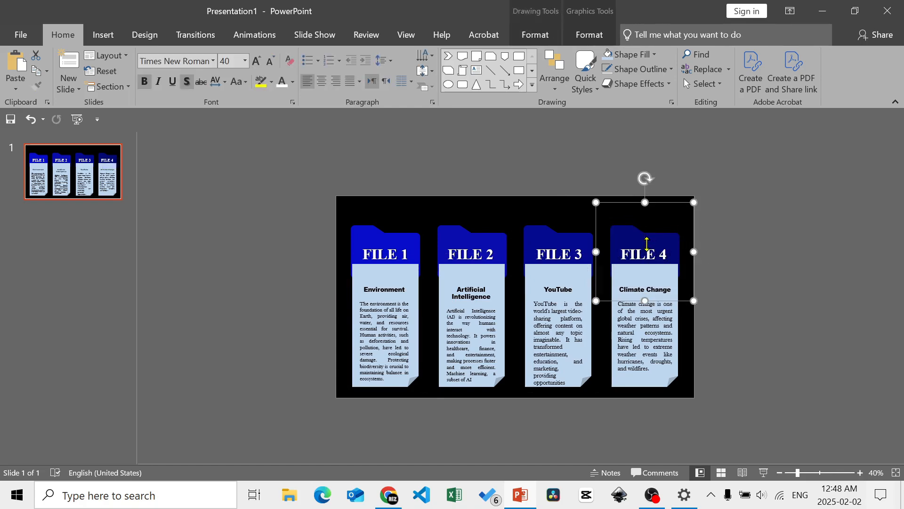
left_click(712, 230)
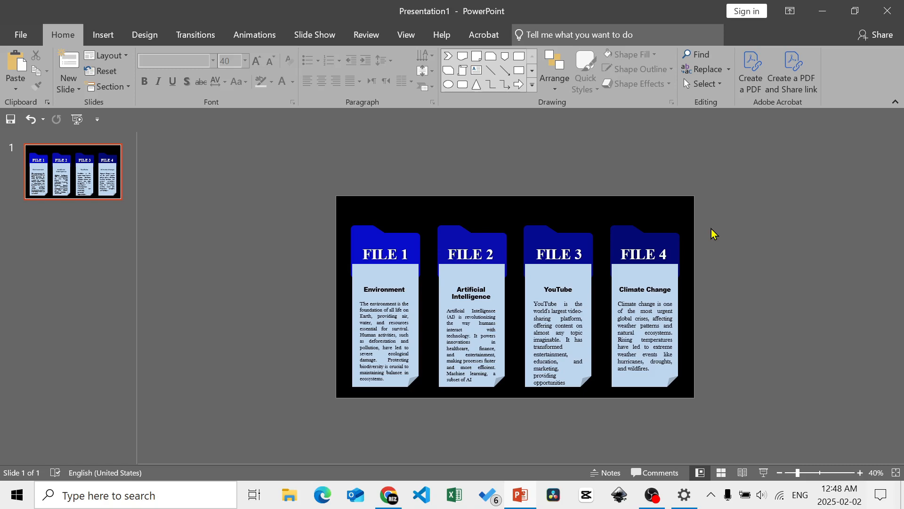
Send all four light blue text sheets to the back so they sit behind the folders.
left_click(398, 283)
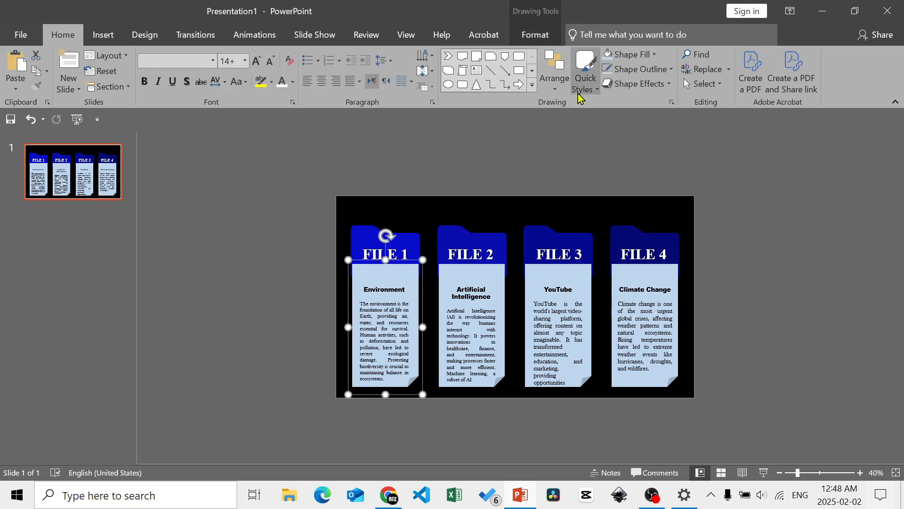
left_click(448, 301, "shift")
left_click(566, 301, "shift")
left_click(633, 302, "shift")
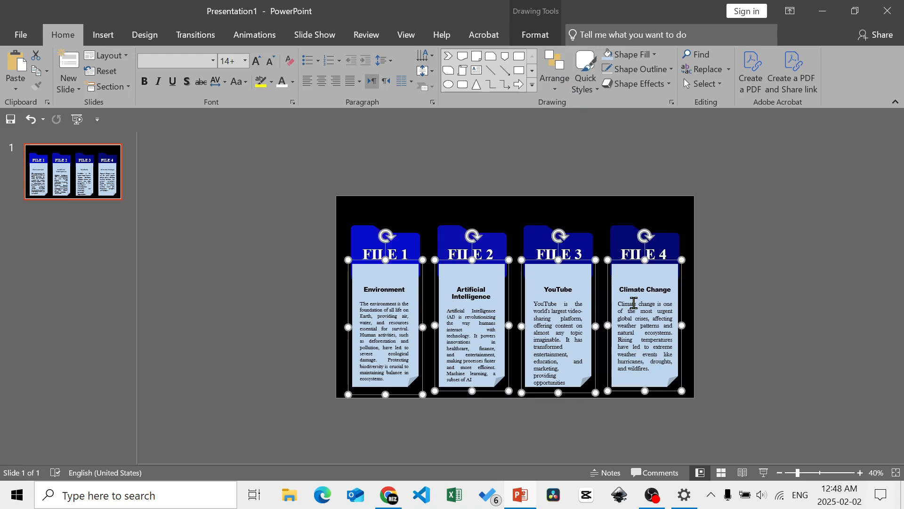
left_click(556, 84)
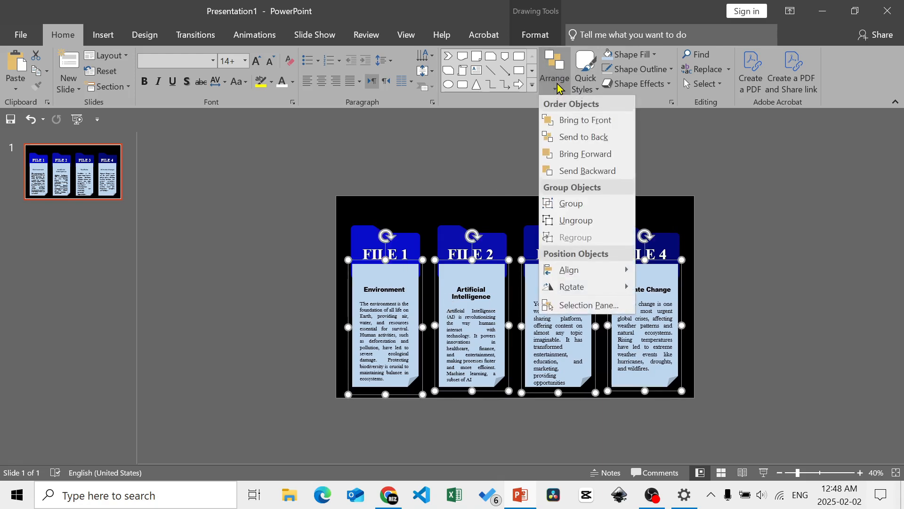
left_click(582, 137)
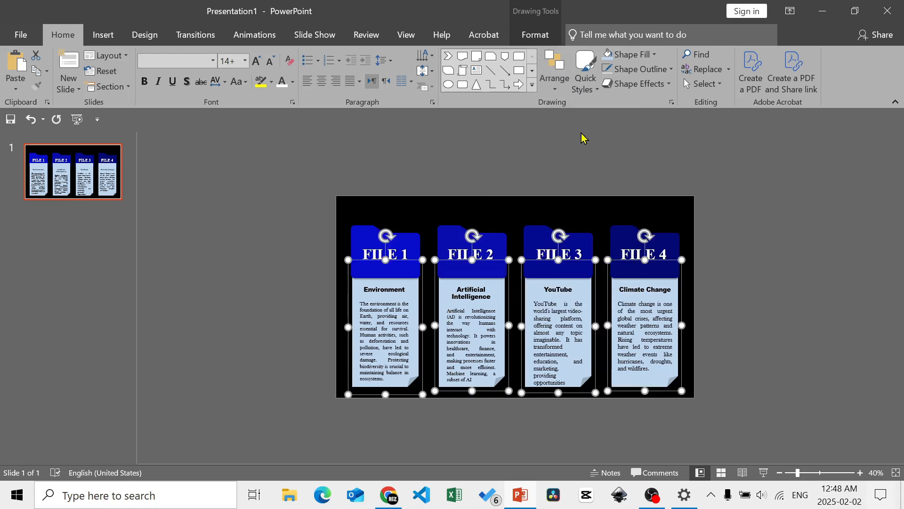
left_click(537, 160)
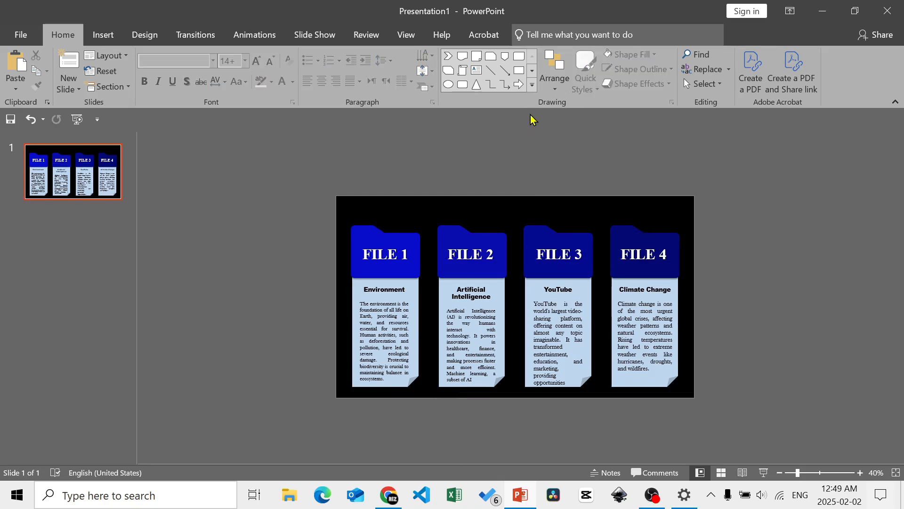
Open the Selection Pane and select the group holding the first folder and its FILE 1 label.
left_click(553, 92)
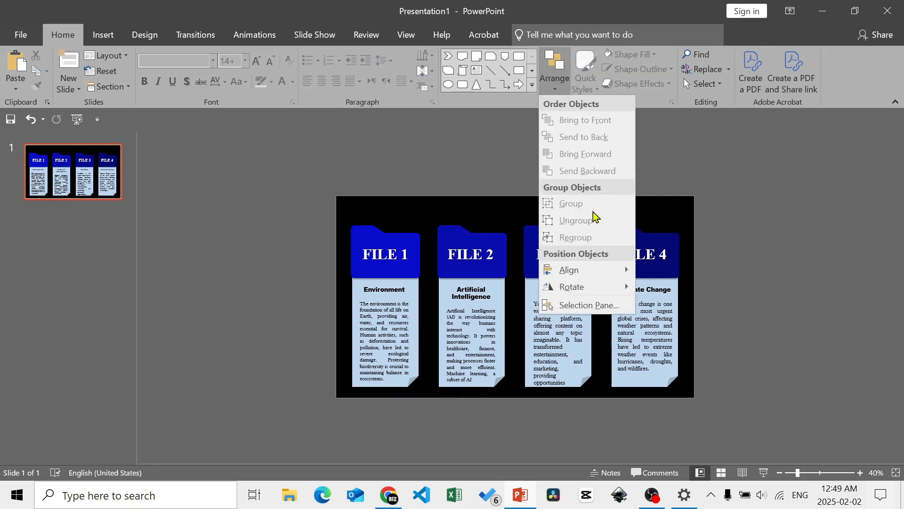
left_click(603, 303)
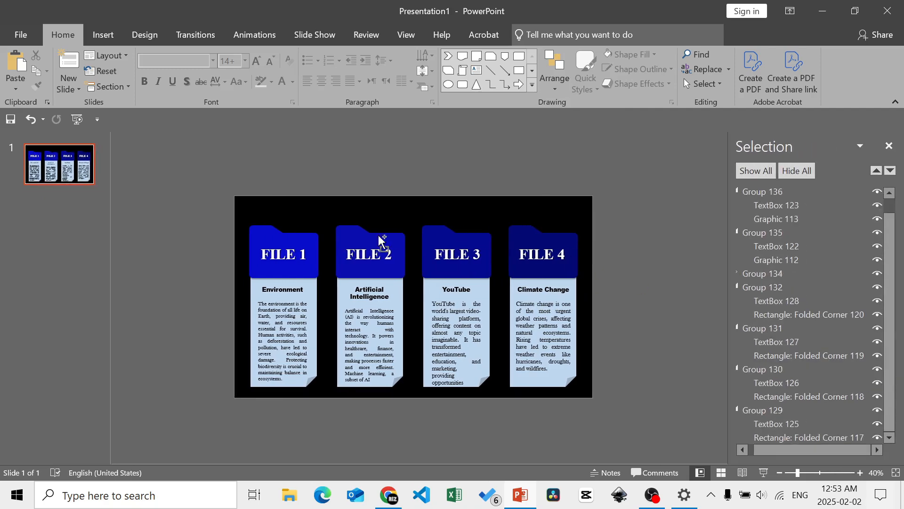
left_click(271, 242)
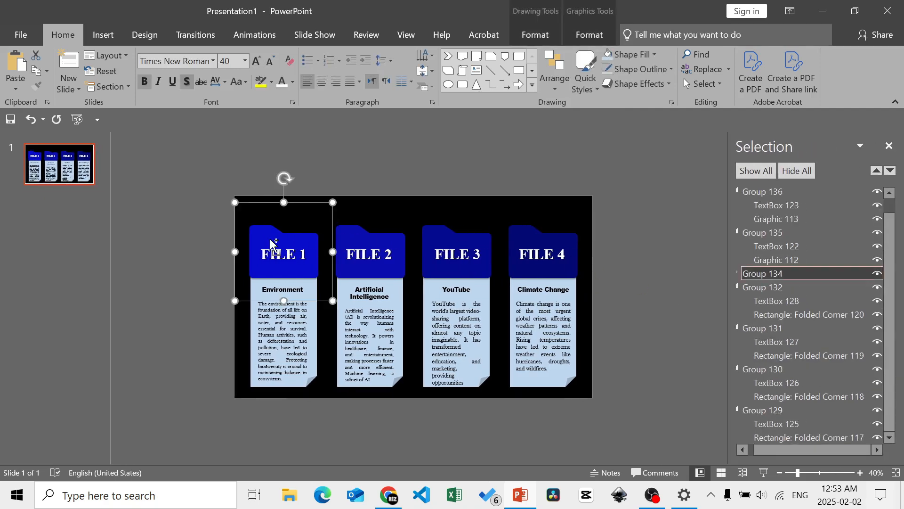